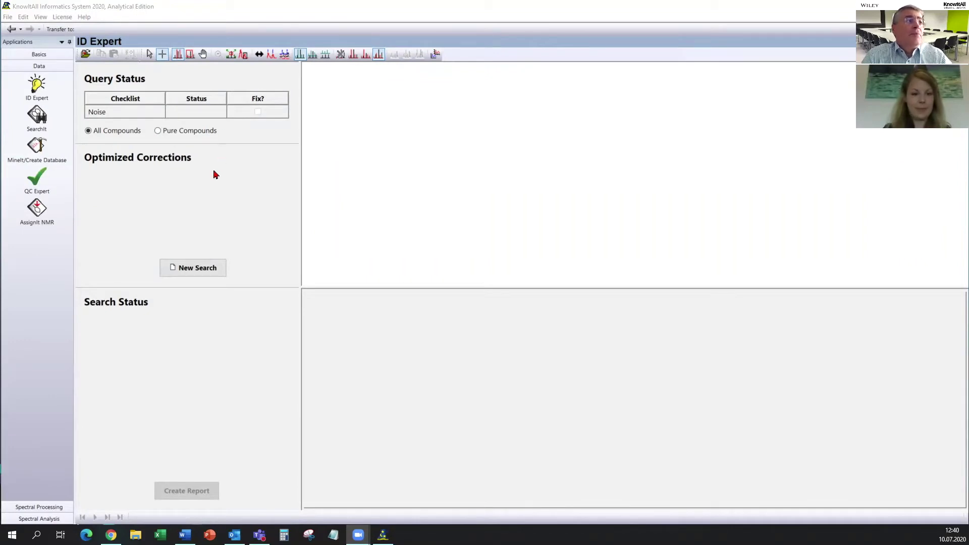
Start a new search and select '1 - IR of Unknown Sample 5021961.irf' after previewing the IR sample files.
{"action": "left_click", "coordinate": [195, 268]}
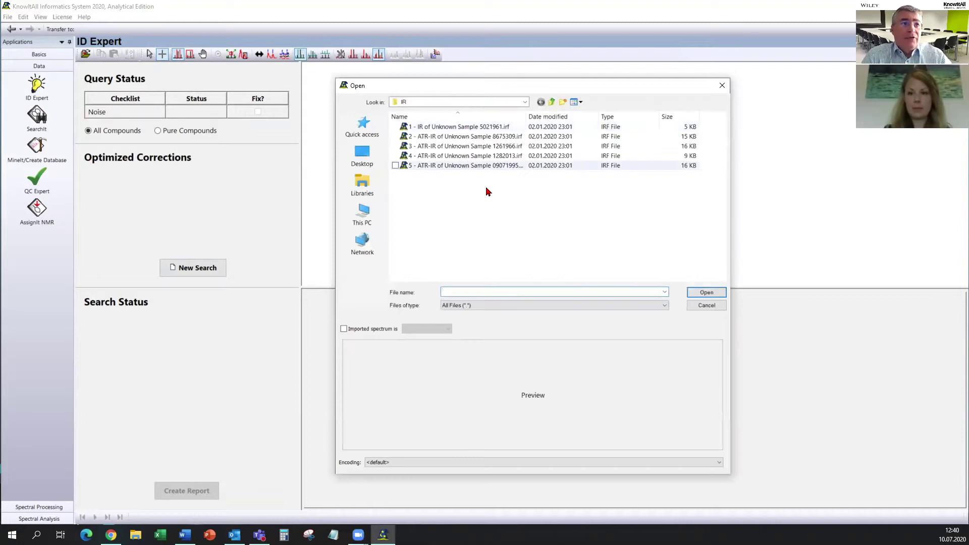
{"action": "left_click", "coordinate": [504, 101]}
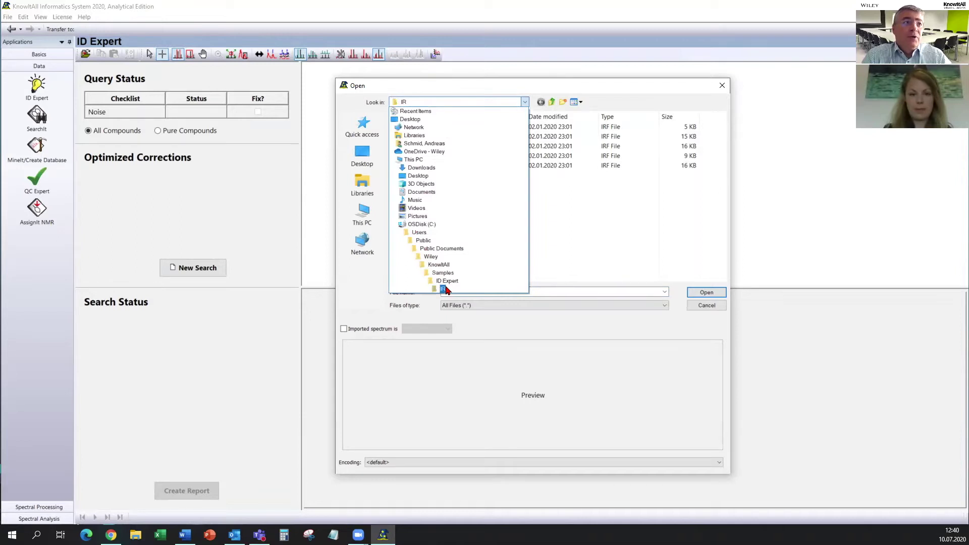
{"action": "left_click", "coordinate": [484, 101]}
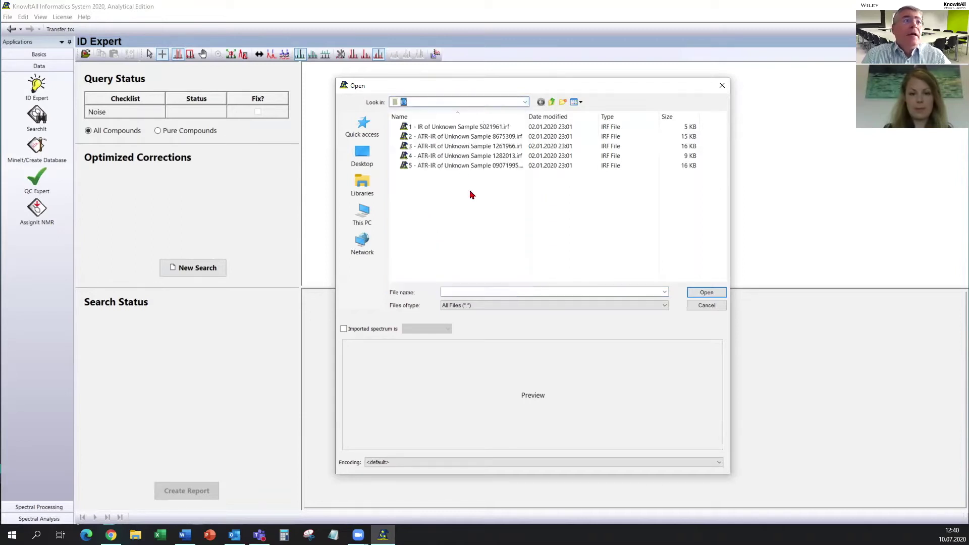
{"action": "left_click", "coordinate": [454, 127]}
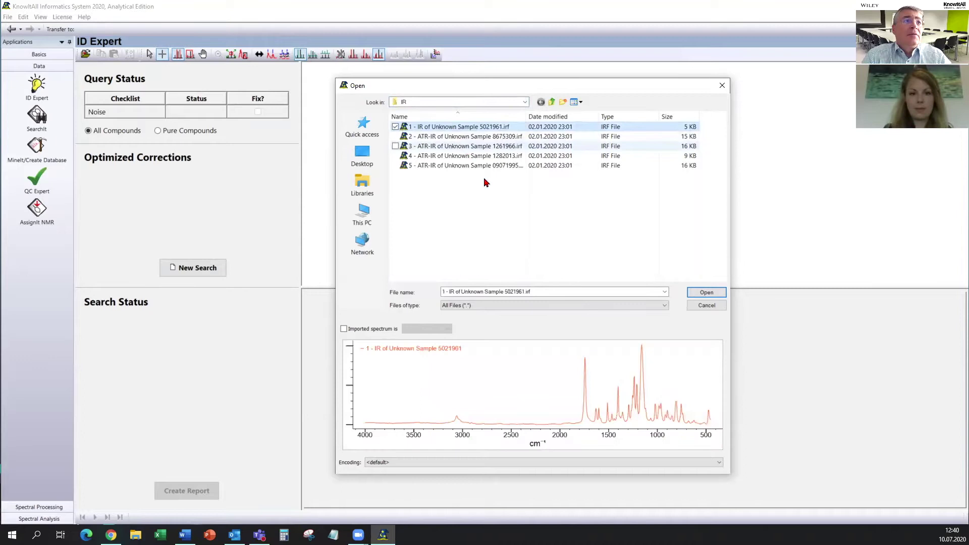
{"action": "left_click", "coordinate": [469, 167]}
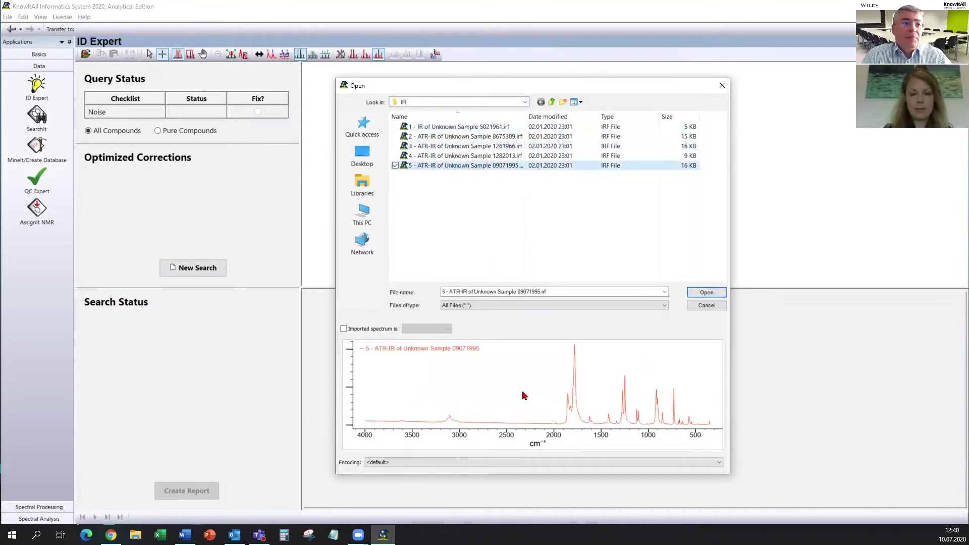
{"action": "left_click", "coordinate": [441, 127]}
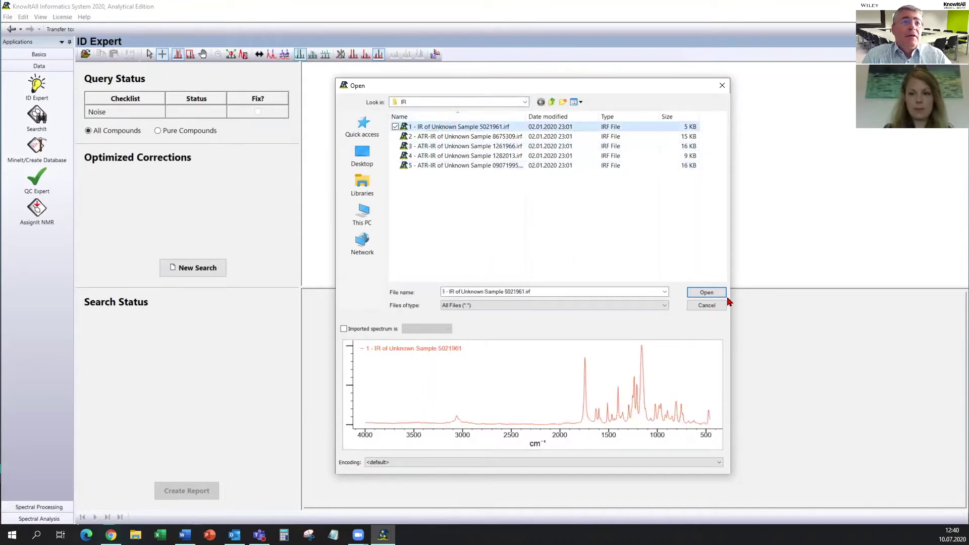
Open the 5021961 spectrum, review its 10 functional groups, and view the 2-NAPHTHYL ACRYLATE match at 96.36.
{"action": "left_click", "coordinate": [705, 293]}
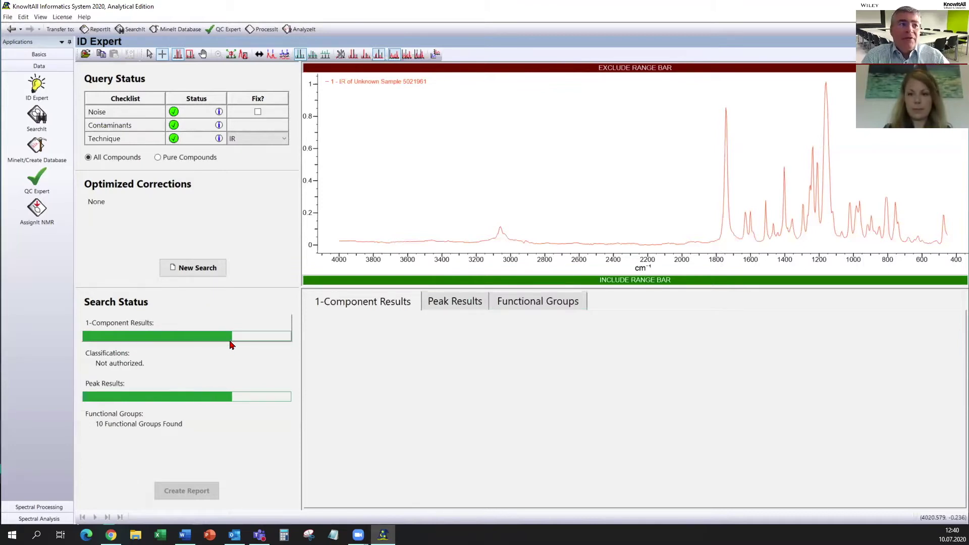
{"action": "left_click", "coordinate": [555, 303]}
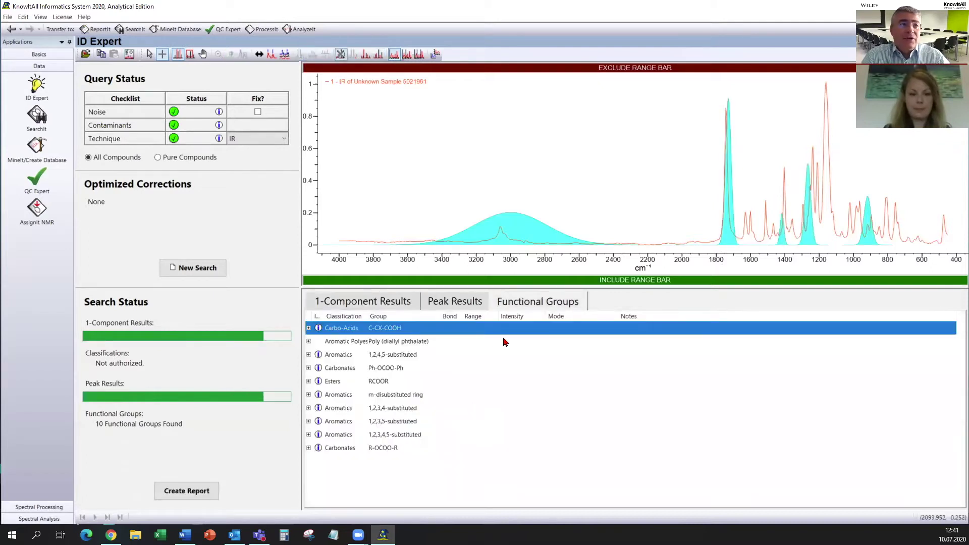
{"action": "key", "text": "Down"}
{"action": "key", "text": "Down"}
{"action": "key", "text": "Down"}
{"action": "key", "text": "Down"}
{"action": "key", "text": "Down"}
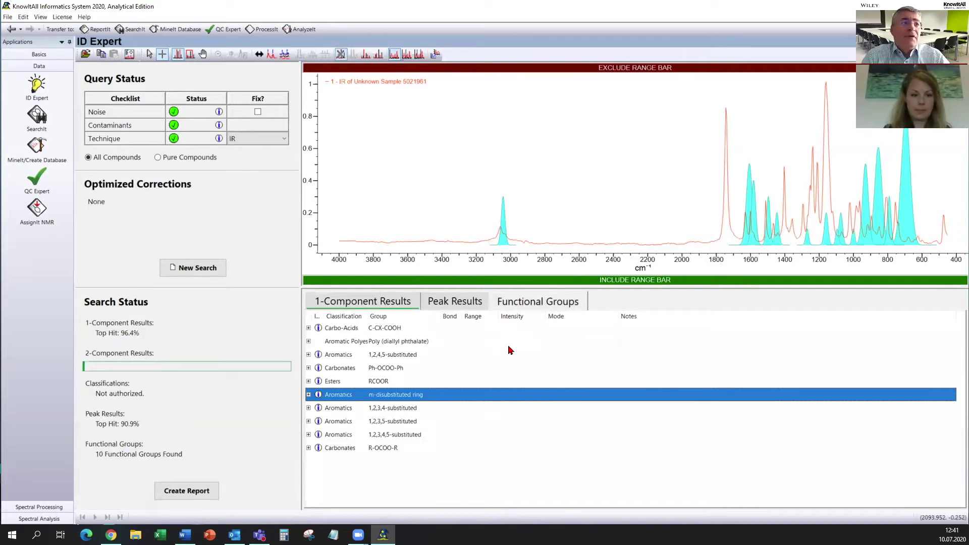
{"action": "left_click", "coordinate": [404, 307]}
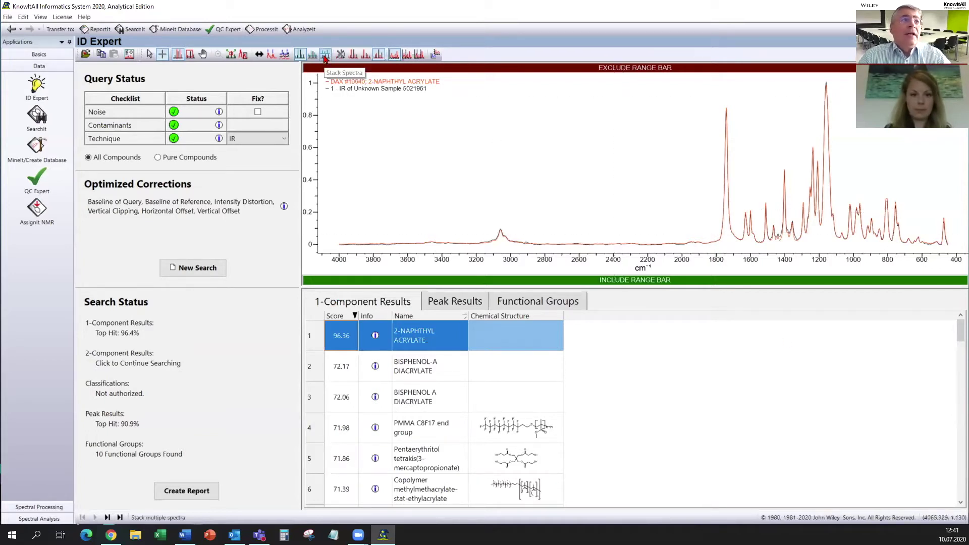
{"action": "left_click", "coordinate": [325, 57]}
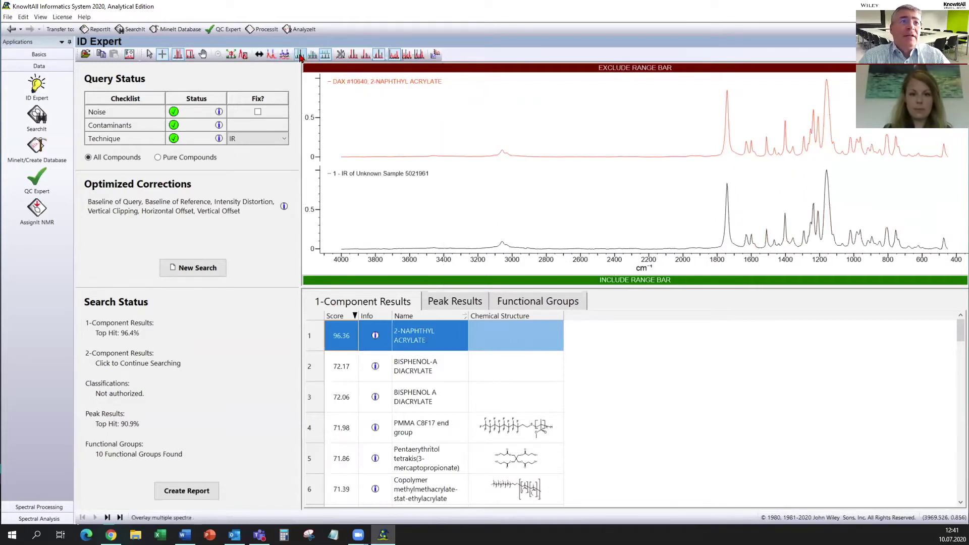
{"action": "left_click", "coordinate": [299, 55]}
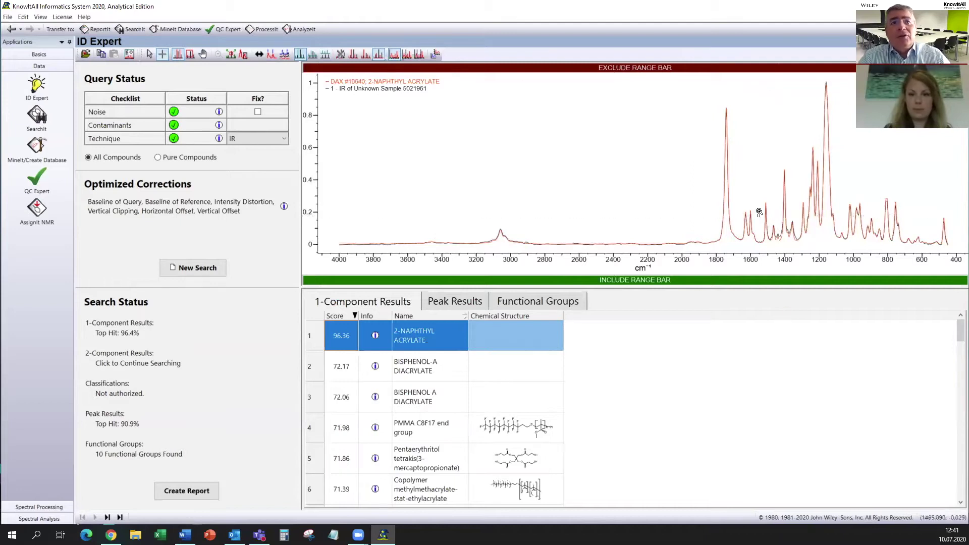
{"action": "left_click_drag", "start_coordinate": [760, 217], "coordinate": [798, 218]}
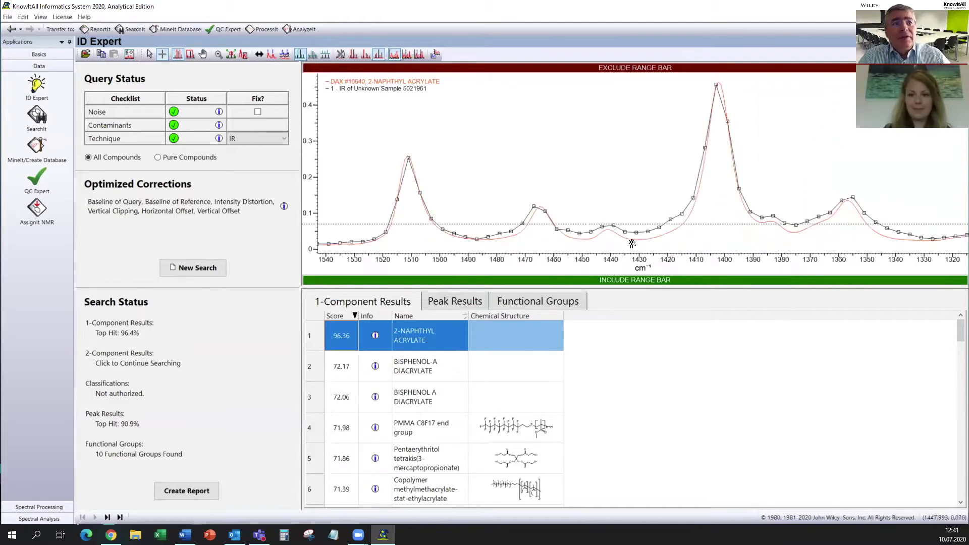
{"action": "right_click", "coordinate": [652, 219]}
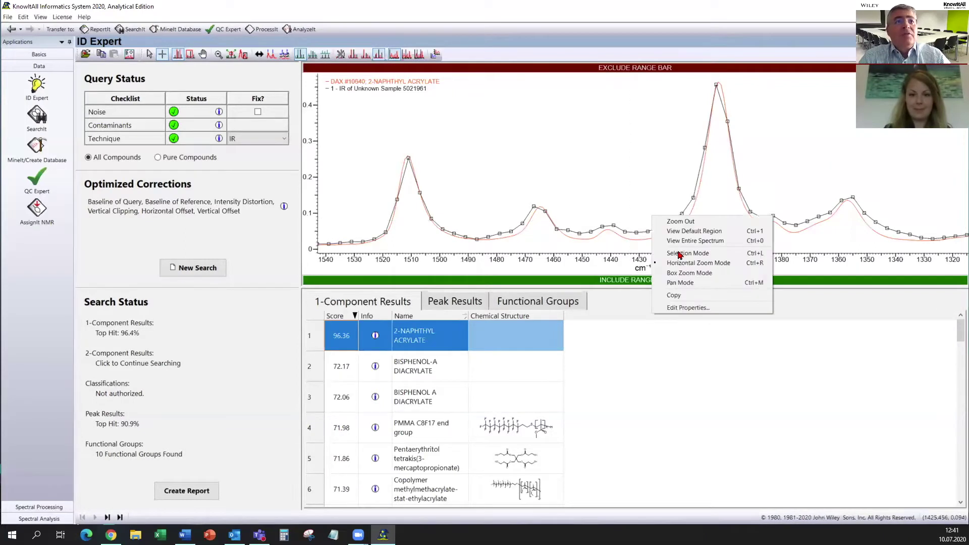
{"action": "left_click", "coordinate": [676, 244]}
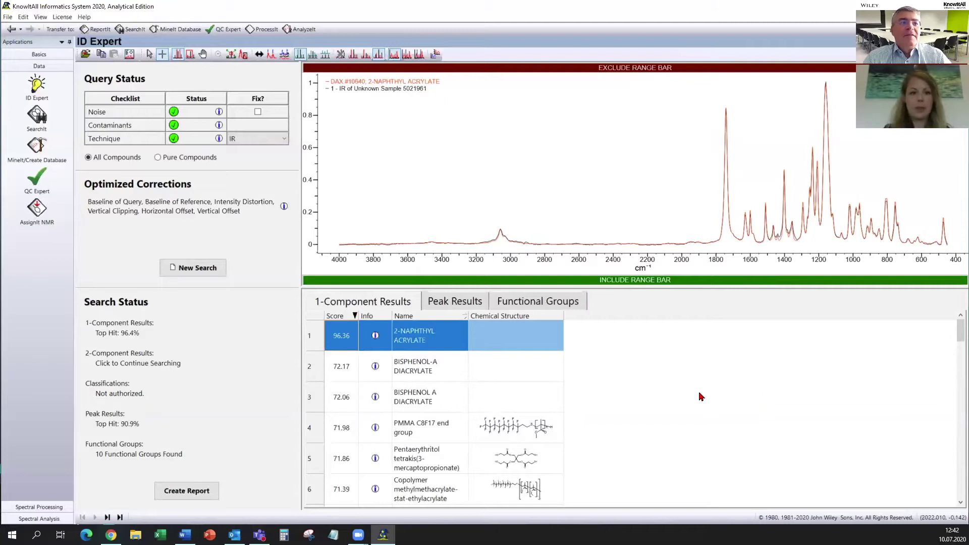
Start a new search on '4 - ATR-IR of Unknown Sample 1282013.irf', flagged as an ATR-IR spectrum.
{"action": "left_click", "coordinate": [194, 269]}
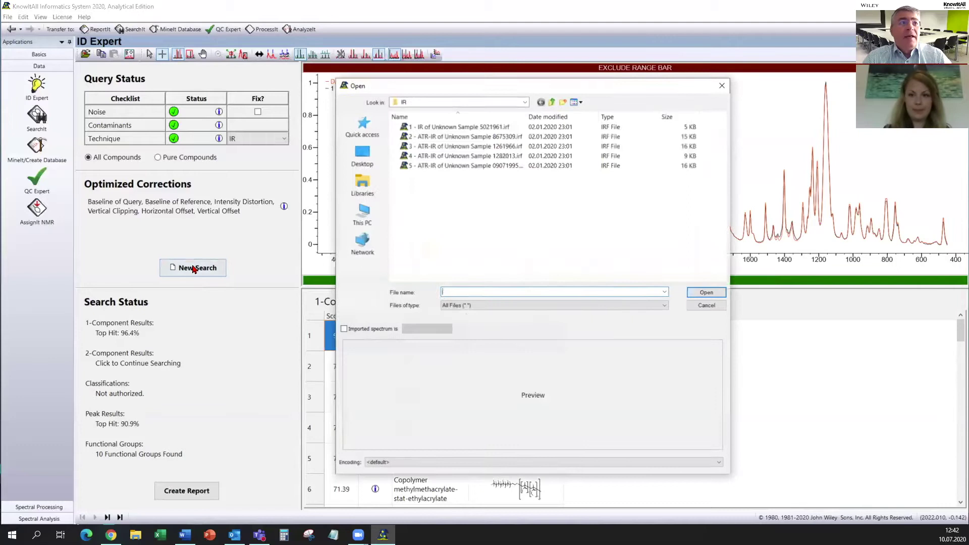
{"action": "left_click", "coordinate": [433, 157]}
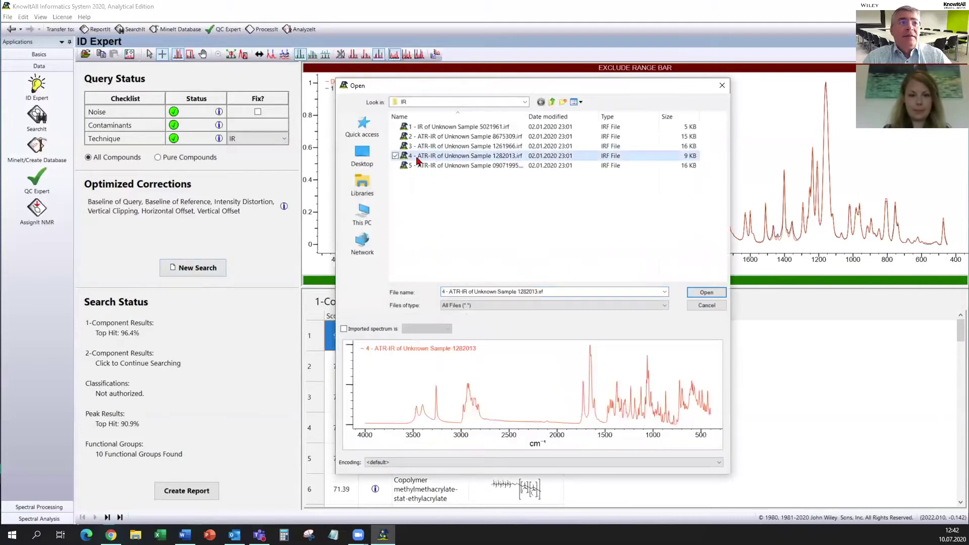
{"action": "left_click", "coordinate": [362, 330]}
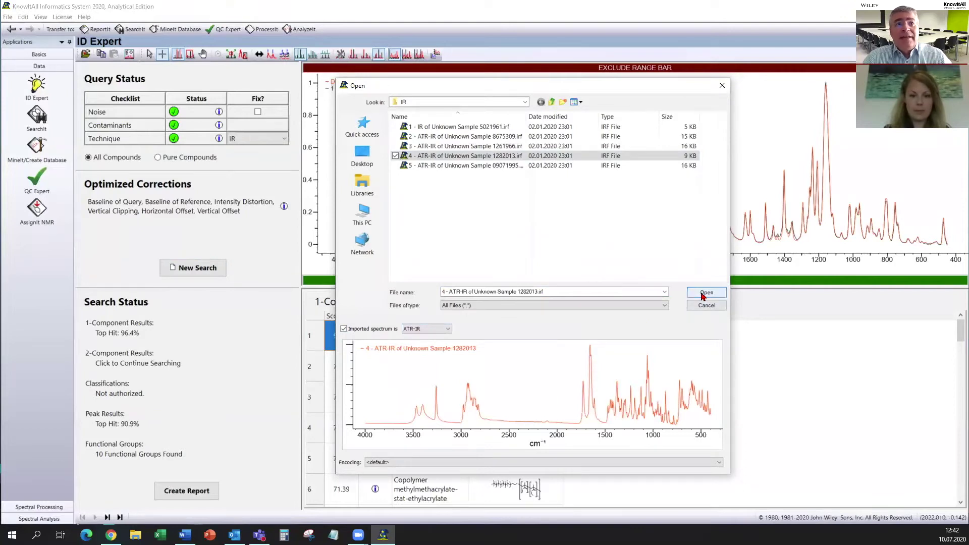
{"action": "key", "text": "Return"}
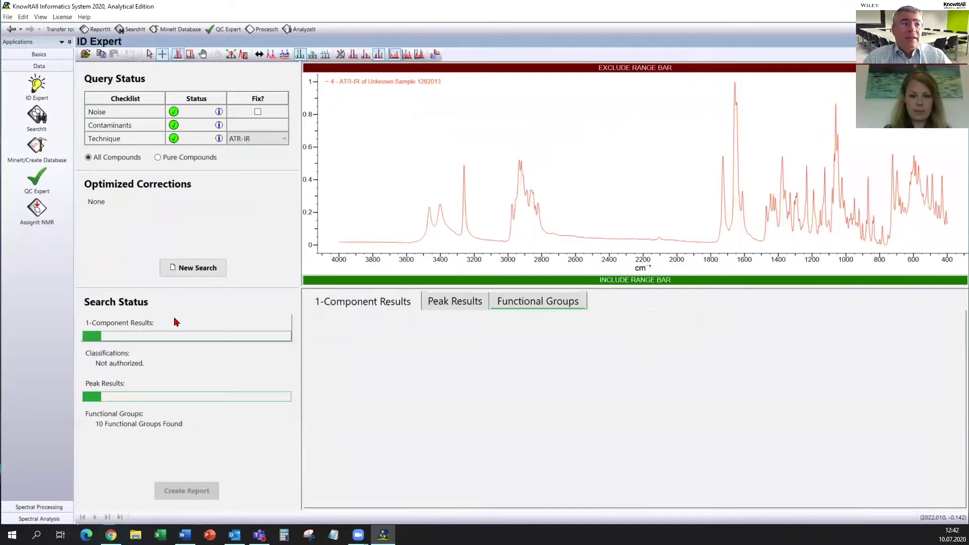
{"action": "left_click", "coordinate": [745, 207]}
Read spectrum coordinates while Ethisterone leads the 1-Component Results at 78.1.
{"action": "left_click", "coordinate": [668, 168]}
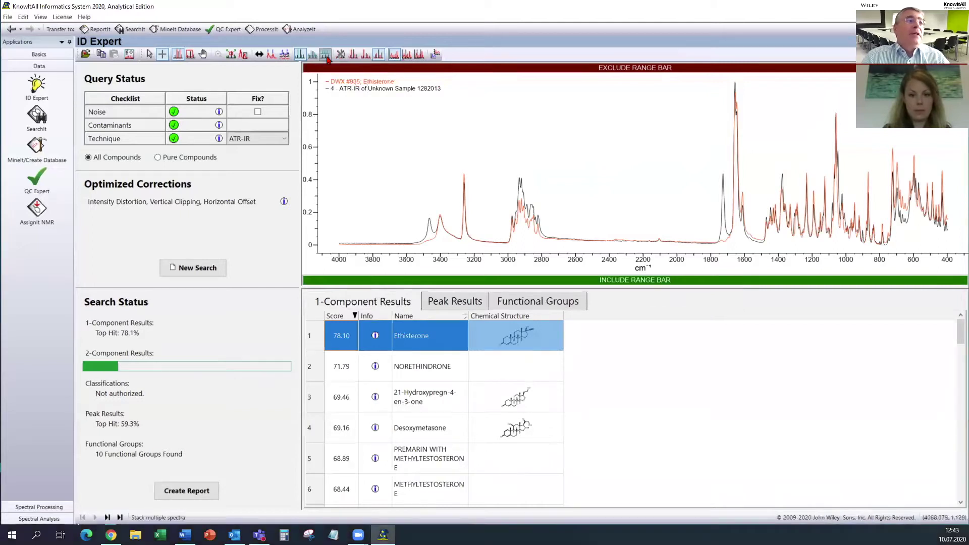
Compare the query and Ethisterone spectra stacked, then overlaid, reading coordinates at several points.
{"action": "left_click", "coordinate": [327, 59]}
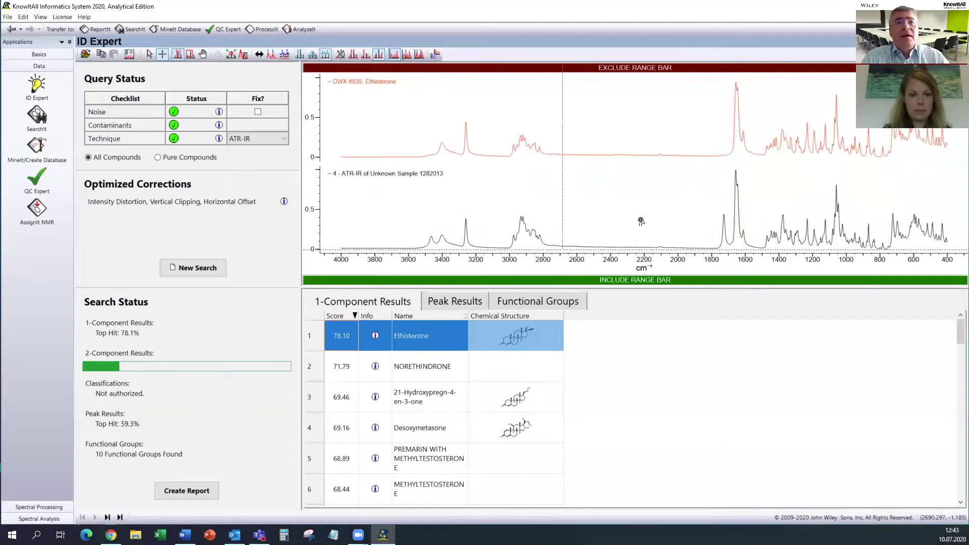
{"action": "left_click", "coordinate": [610, 163]}
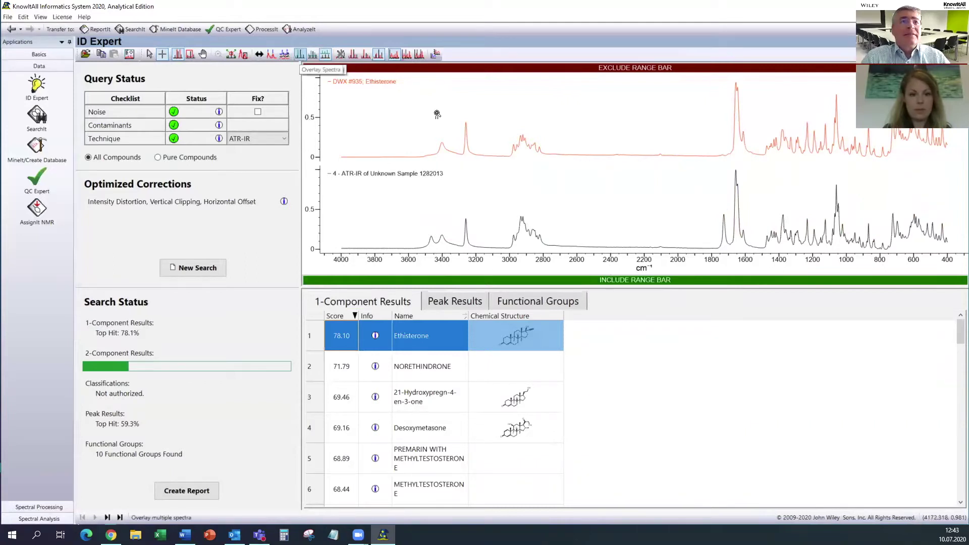
{"action": "left_click", "coordinate": [429, 165]}
{"action": "left_click", "coordinate": [595, 134]}
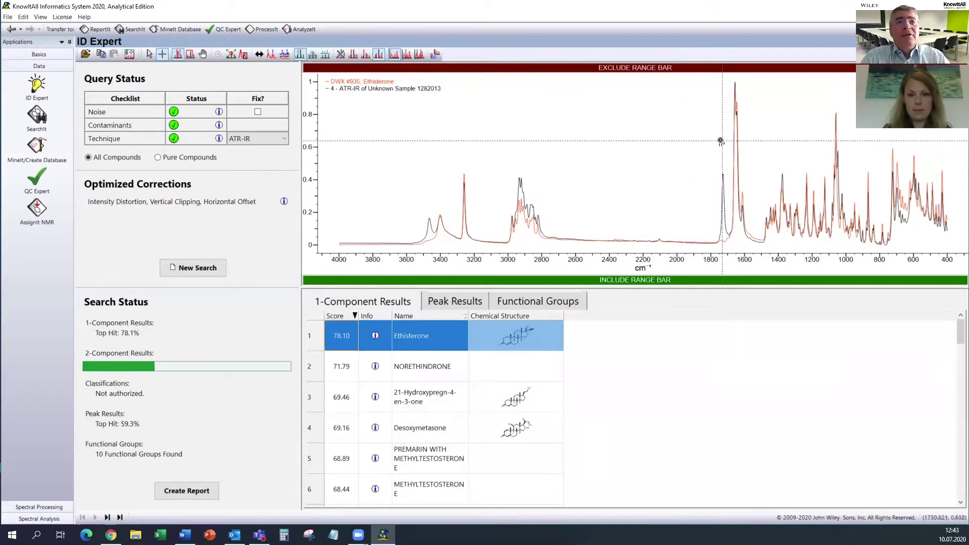
{"action": "left_click", "coordinate": [634, 147]}
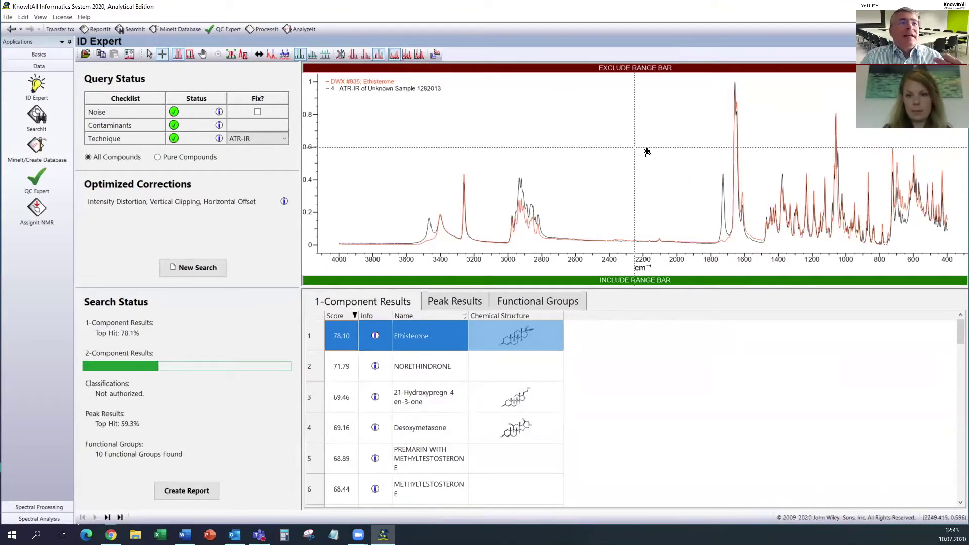
{"action": "left_click", "coordinate": [647, 151]}
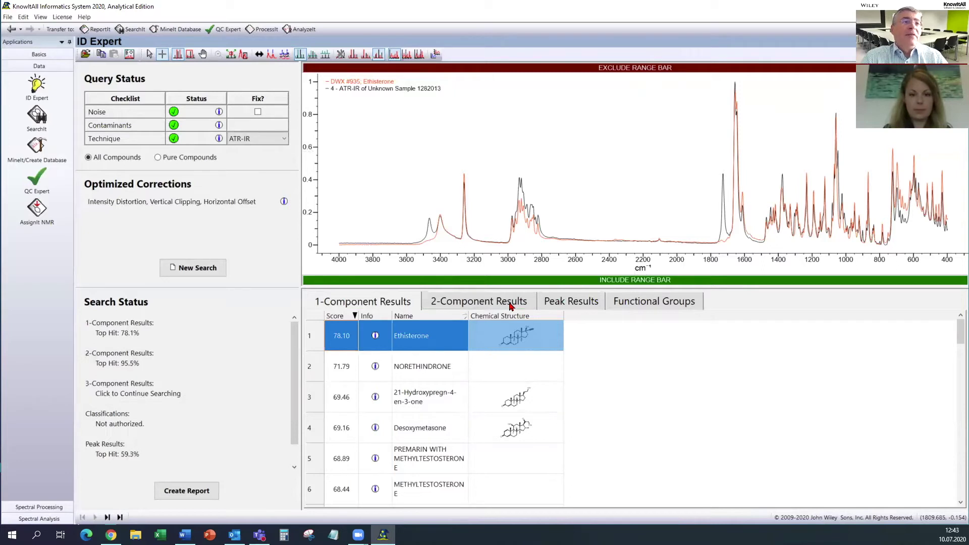
{"action": "key", "text": "ctrl+Tab"}
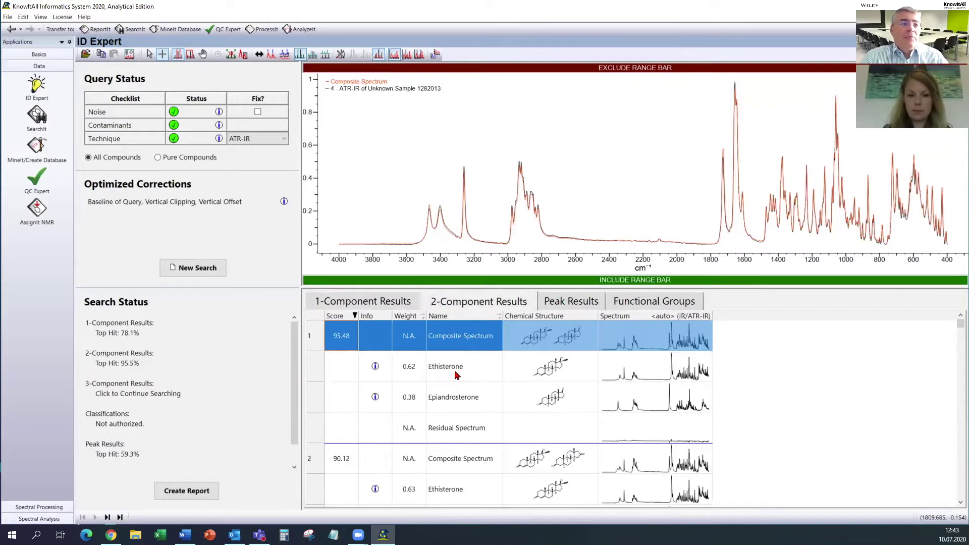
{"action": "left_click", "coordinate": [478, 376]}
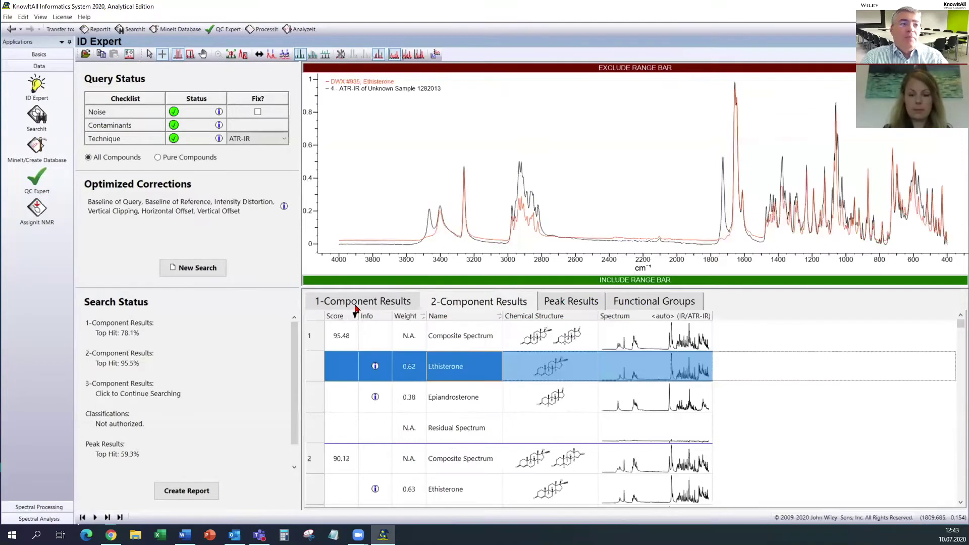
{"action": "left_click", "coordinate": [449, 399]}
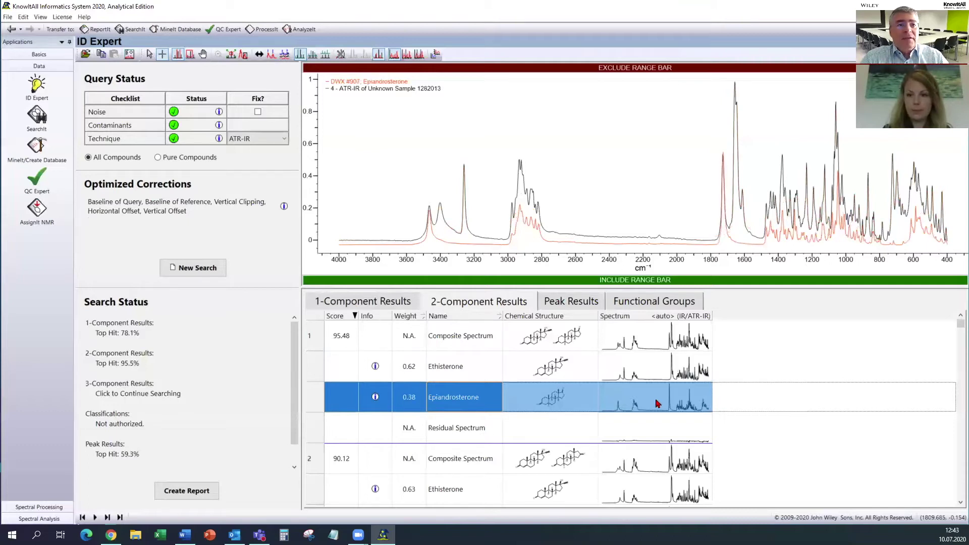
{"action": "left_click", "coordinate": [464, 345]}
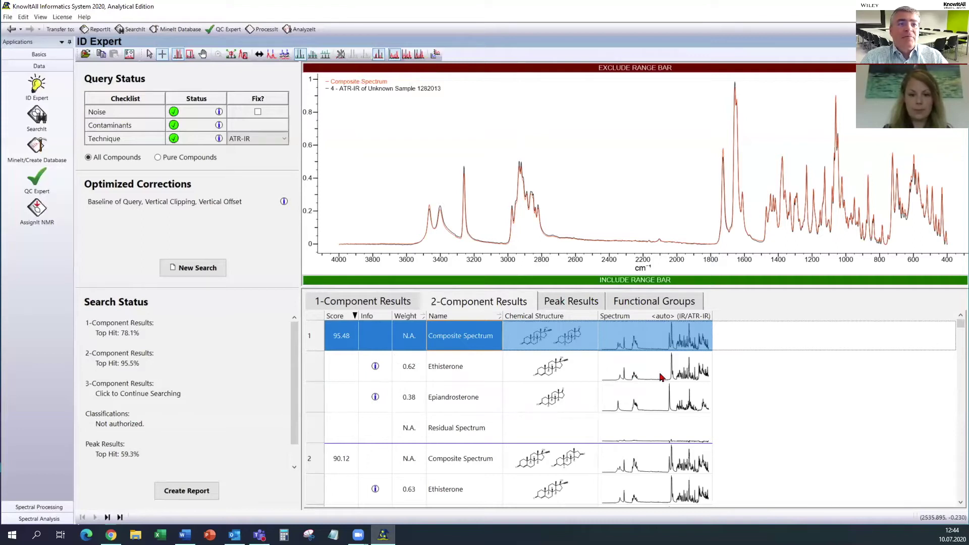
{"action": "left_click", "coordinate": [514, 95]}
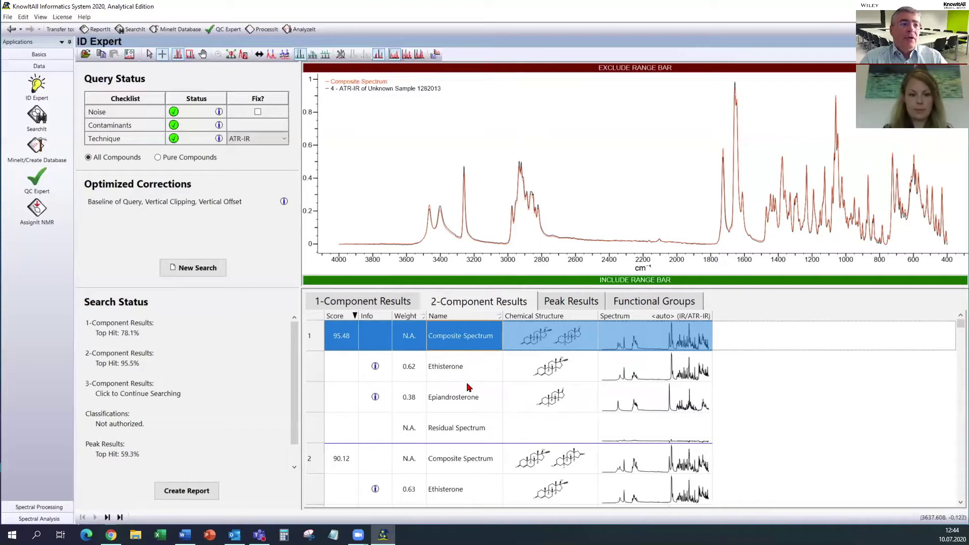
Stack the composite, Ethisterone, Epiandrosterone and query spectra in separate panes on a taller plot.
{"action": "left_click", "coordinate": [467, 399], "text": "shift"}
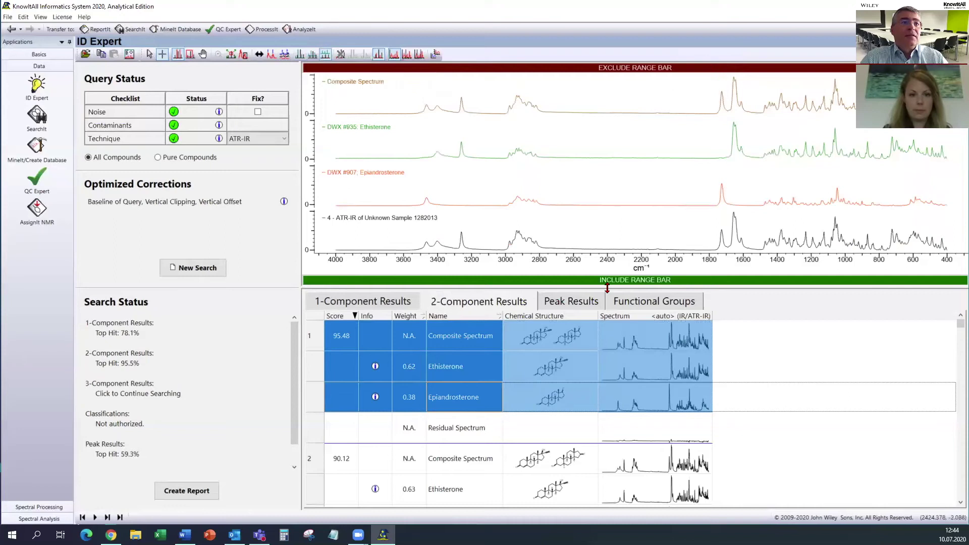
{"action": "left_click_drag", "start_coordinate": [608, 351], "coordinate": [609, 384]}
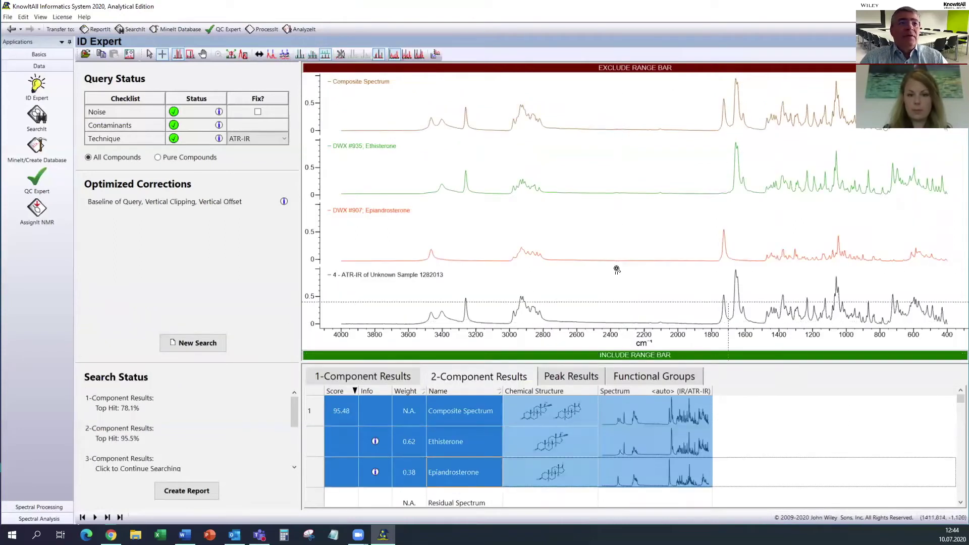
{"action": "left_click", "coordinate": [605, 192]}
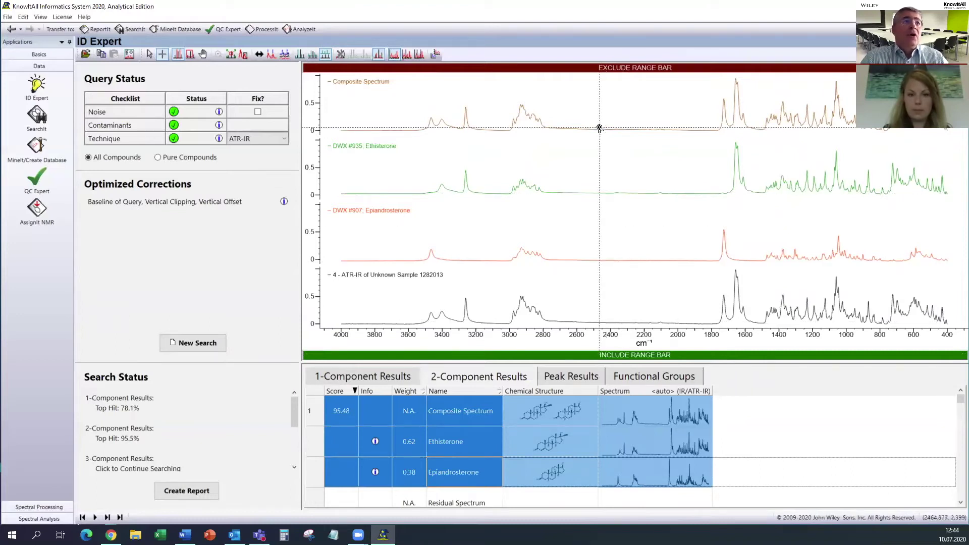
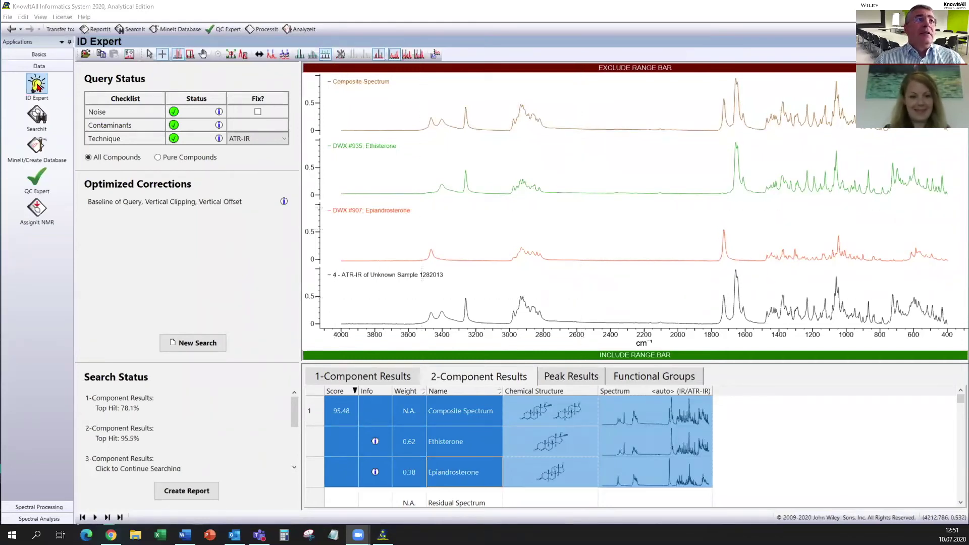
Leave the ID Expert results and open MineIt from the Applications sidebar.
{"action": "left_click", "coordinate": [37, 146]}
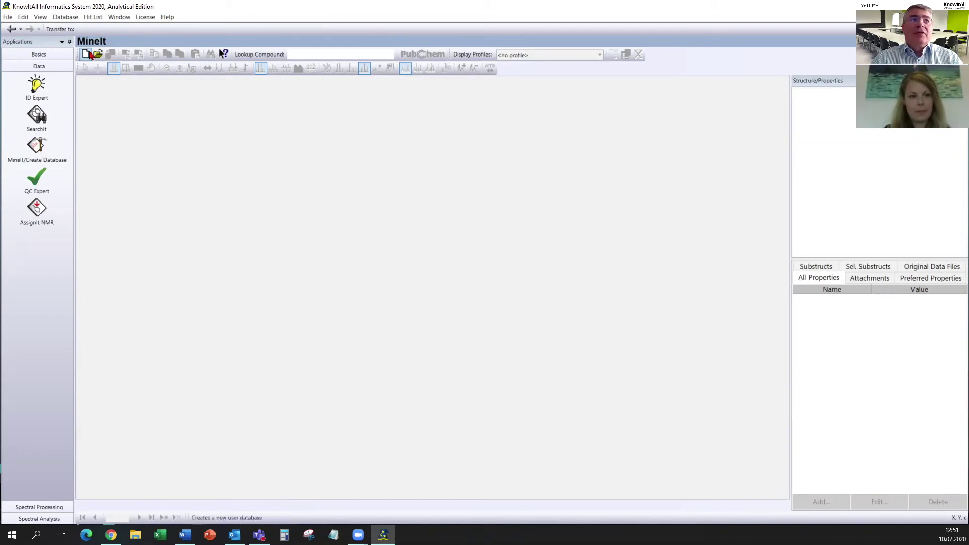
Start a new user database saved as UserDB1.sdbx on the Desktop.
{"action": "left_click", "coordinate": [86, 57]}
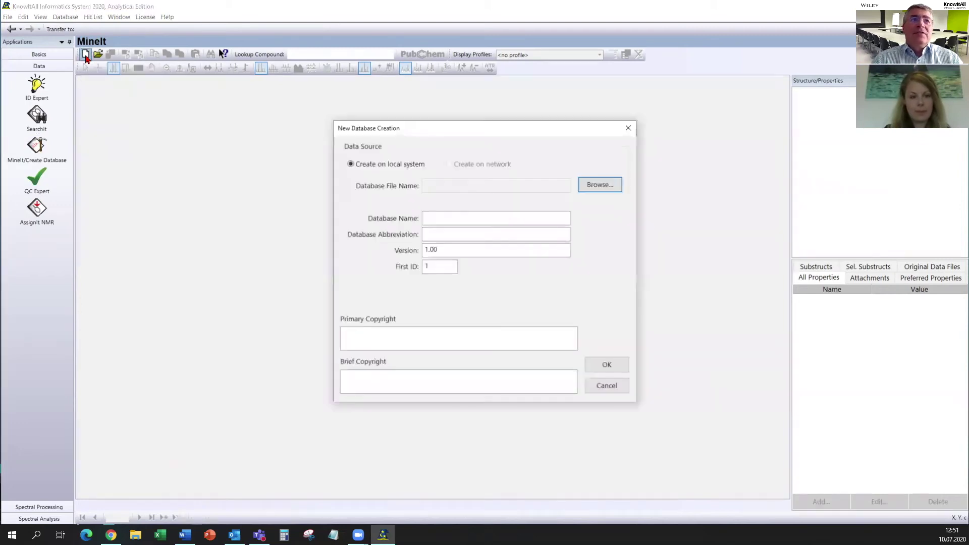
{"action": "left_click", "coordinate": [601, 185]}
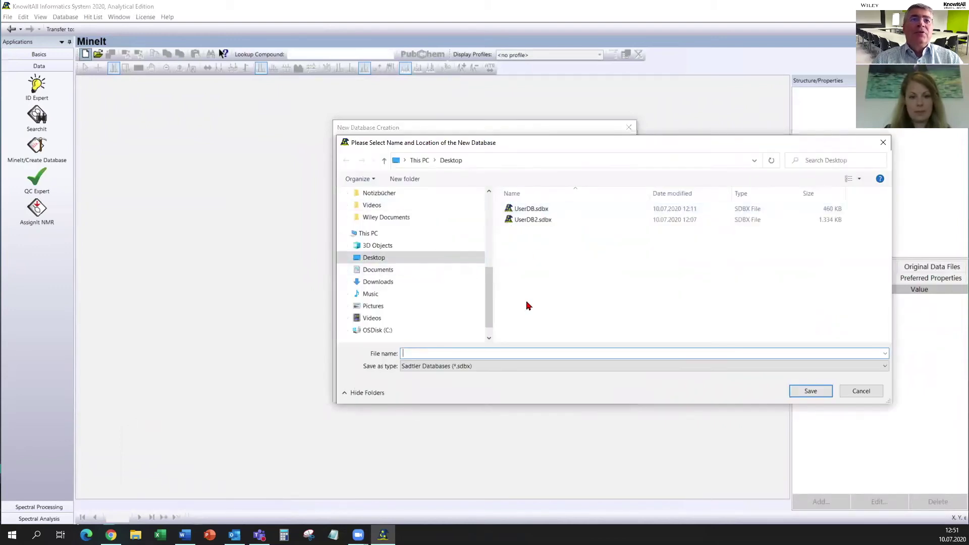
{"action": "left_click", "coordinate": [529, 211]}
{"action": "double_click", "coordinate": [436, 352]}
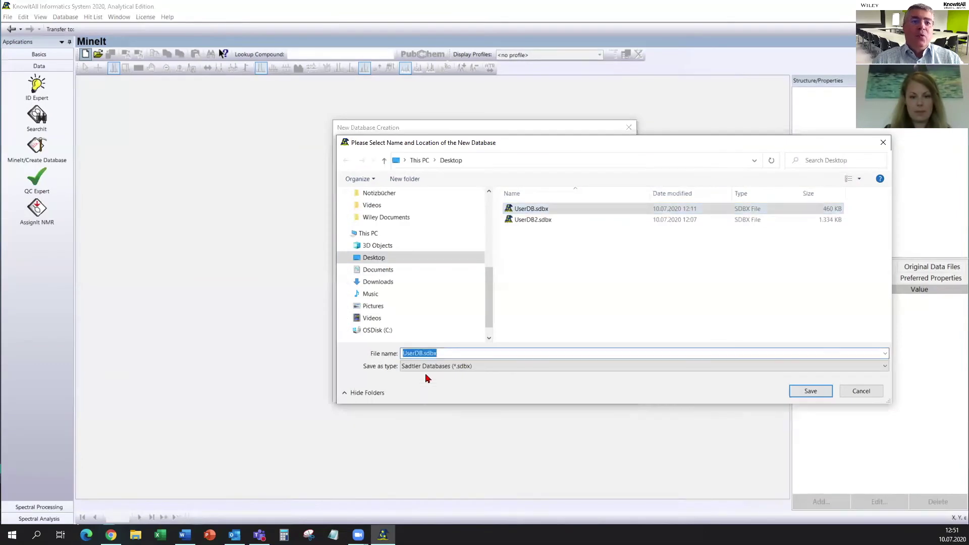
{"action": "left_click", "coordinate": [423, 353]}
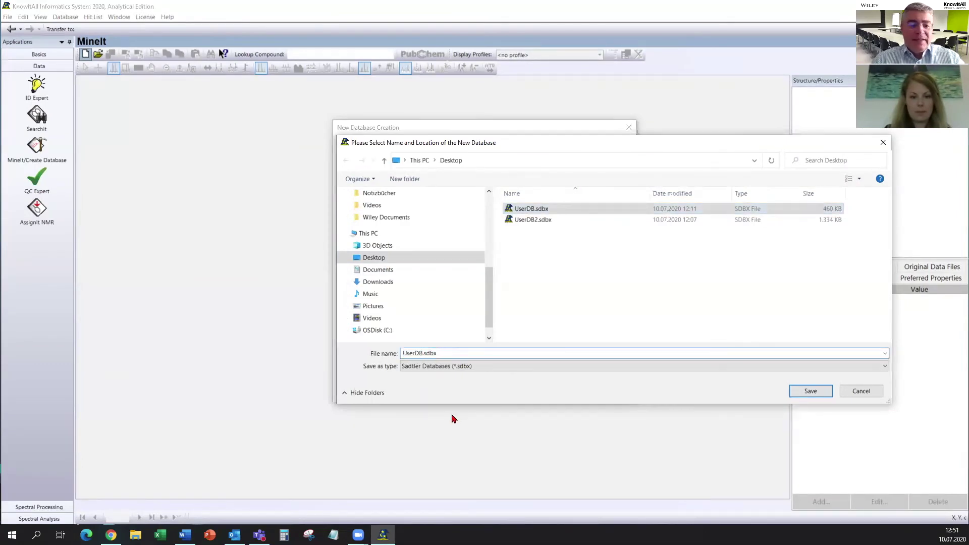
{"action": "type", "text": "1"}
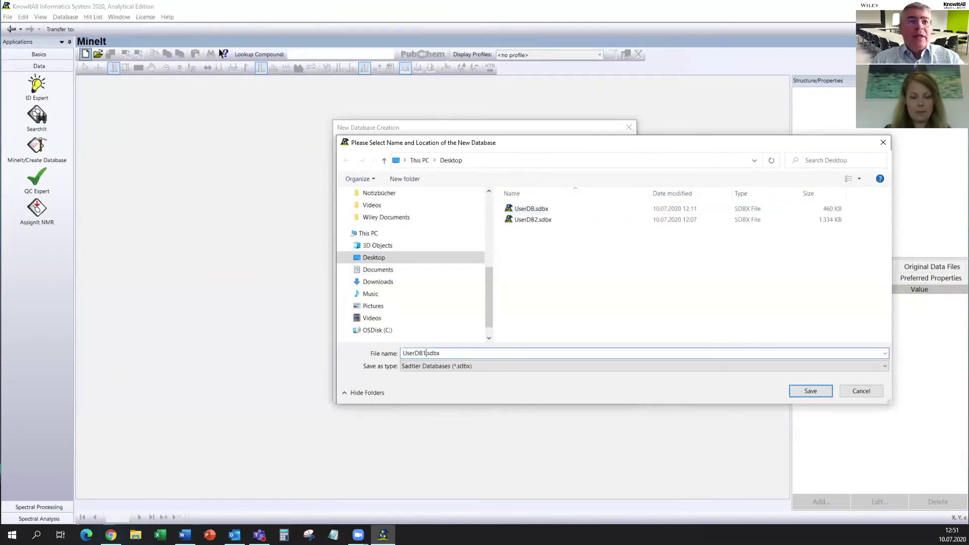
{"action": "left_click", "coordinate": [810, 392]}
Copy the name UserDB1 into Database Abbreviation and confirm the new database.
{"action": "right_click", "coordinate": [444, 221]}
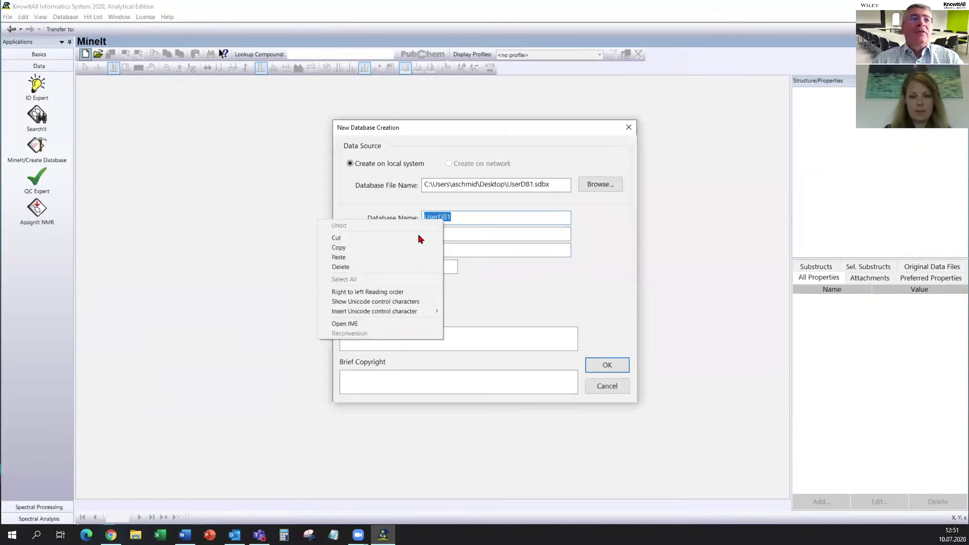
{"action": "left_click", "coordinate": [403, 248]}
{"action": "left_click", "coordinate": [461, 234]}
{"action": "right_click", "coordinate": [461, 234]}
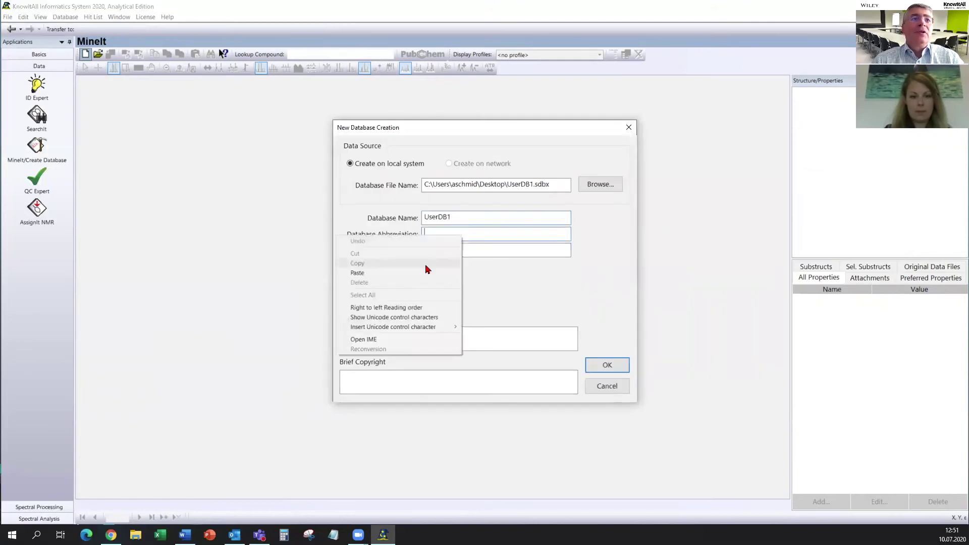
{"action": "left_click", "coordinate": [419, 273]}
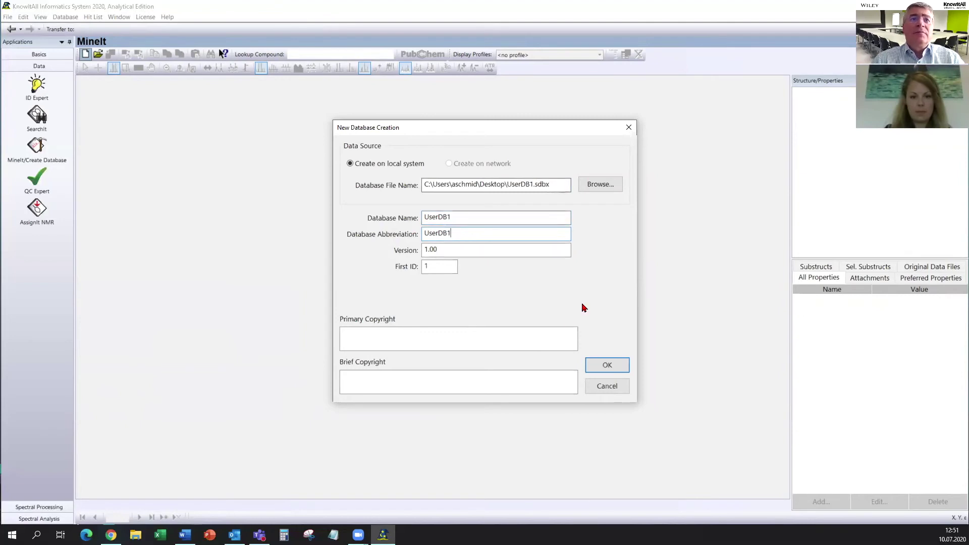
{"action": "left_click", "coordinate": [608, 364]}
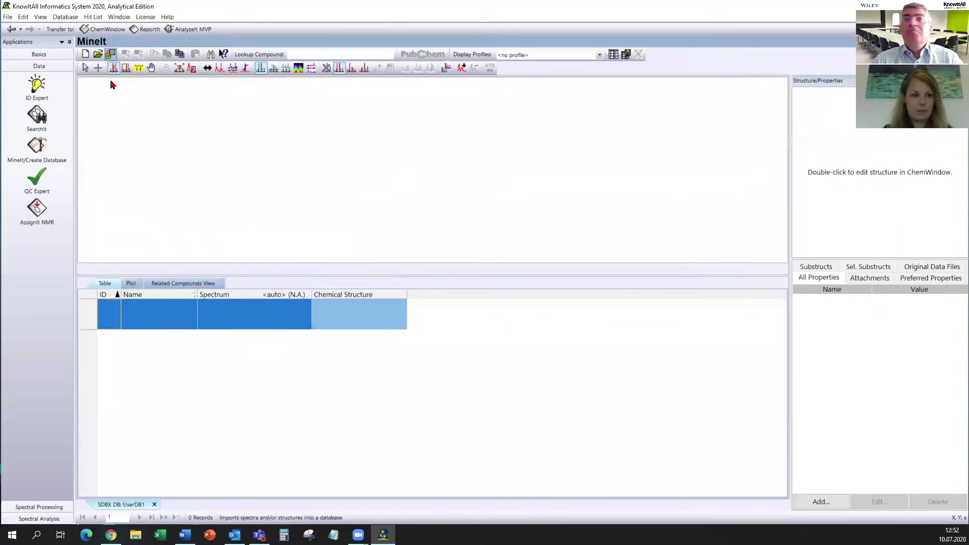
Import Acetamide.jdx from the Samples IR folder with only its Name and Origin properties.
{"action": "left_click", "coordinate": [104, 56]}
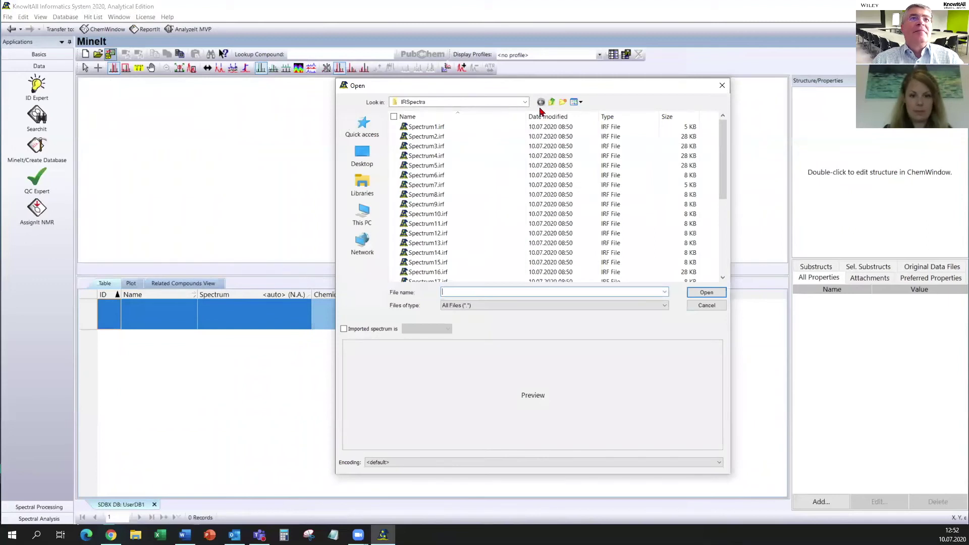
{"action": "left_click", "coordinate": [552, 104]}
{"action": "left_click", "coordinate": [419, 196]}
{"action": "double_click", "coordinate": [419, 197]}
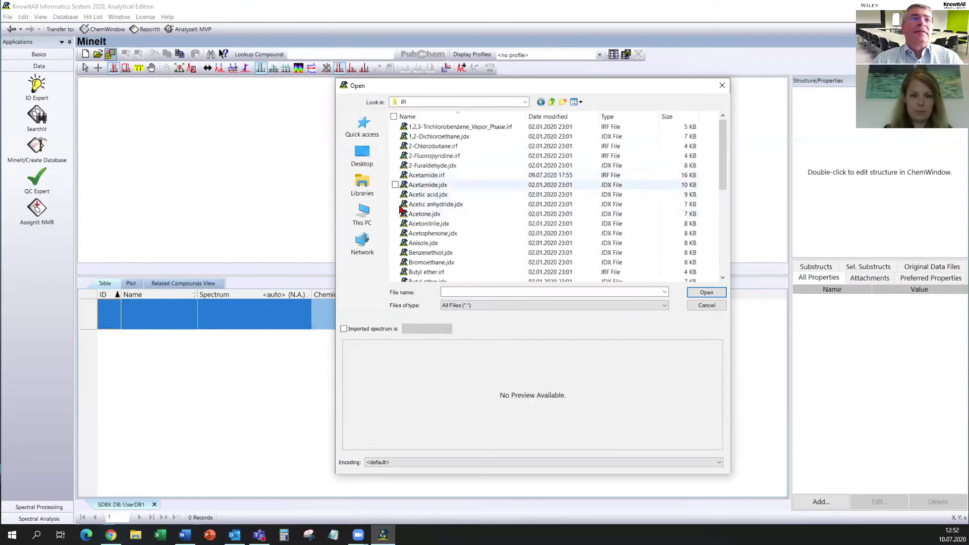
{"action": "left_click", "coordinate": [431, 185]}
{"action": "left_click", "coordinate": [706, 293]}
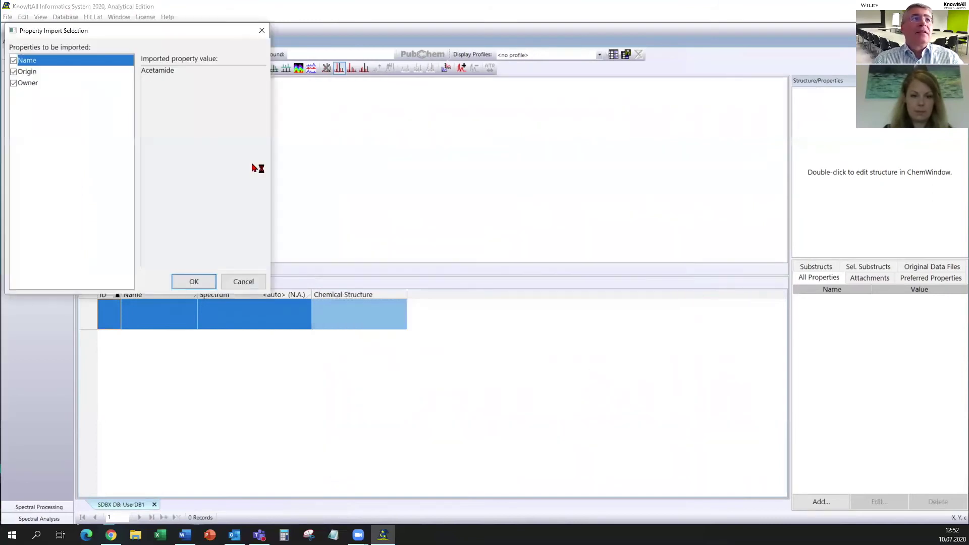
{"action": "left_click", "coordinate": [13, 83]}
{"action": "left_click", "coordinate": [15, 72]}
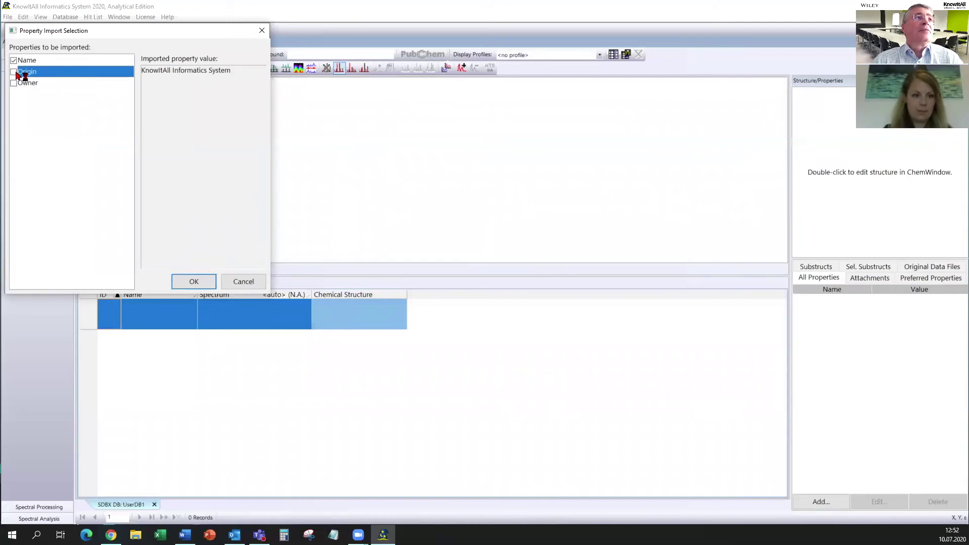
{"action": "left_click", "coordinate": [194, 281]}
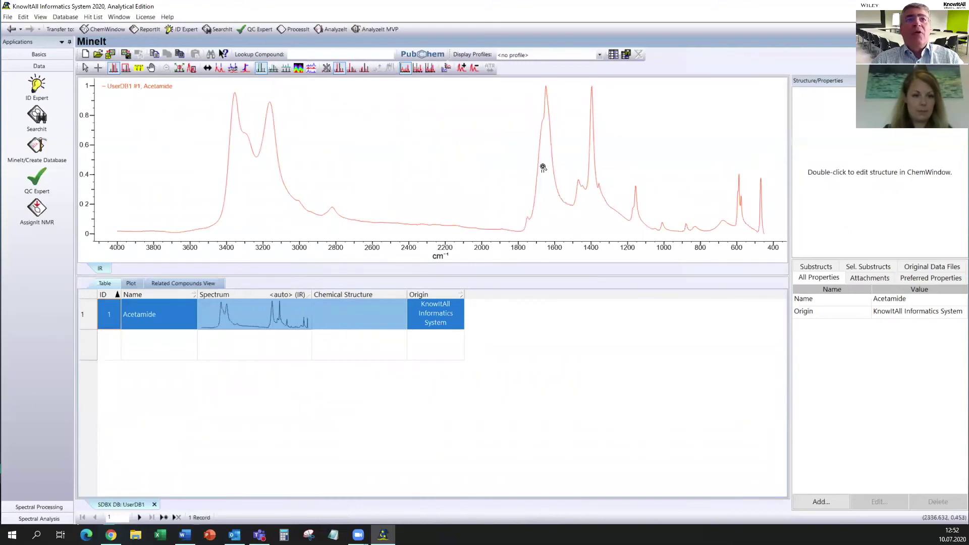
Batch-import every file in the IRSpectra folder into UserDB1 via File > Batch Import.
{"action": "left_click", "coordinate": [151, 348]}
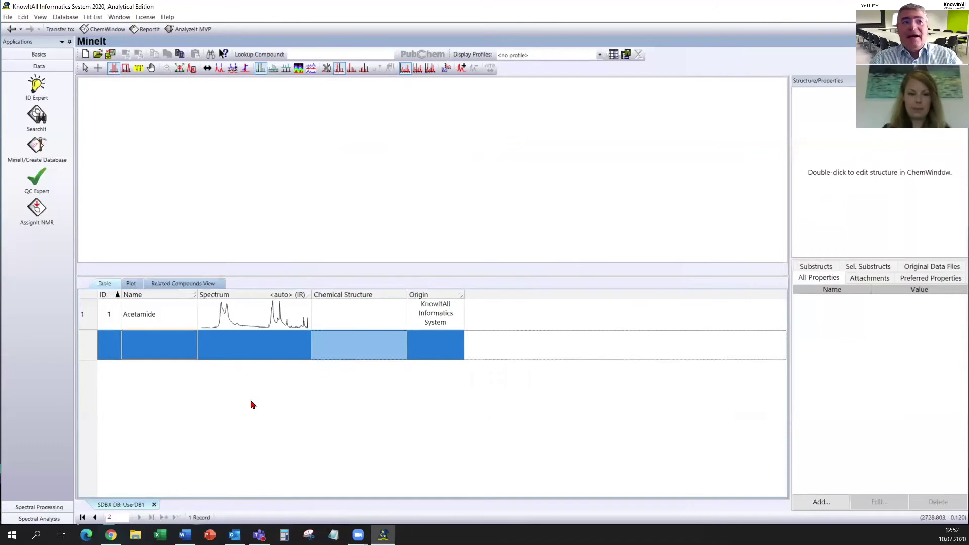
{"action": "left_click", "coordinate": [7, 17]}
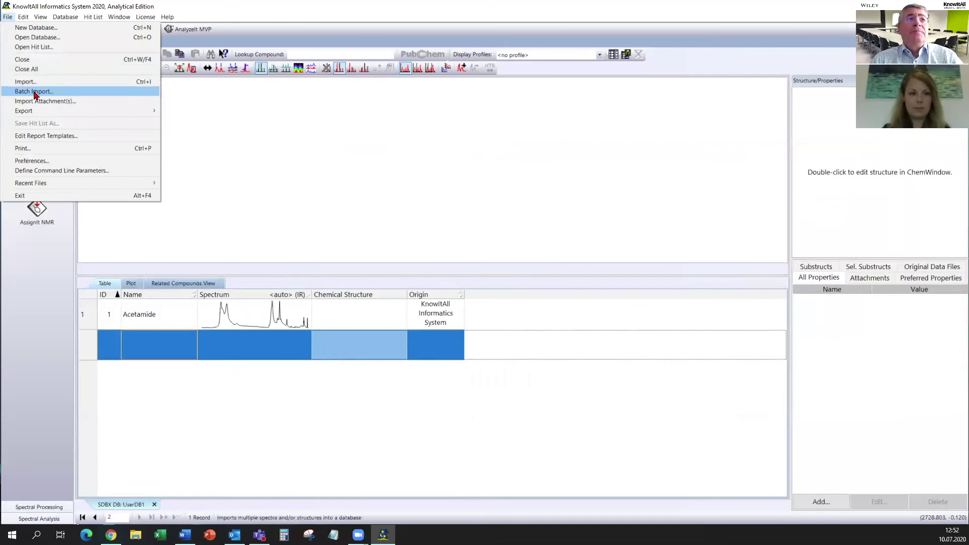
{"action": "key", "text": "Return"}
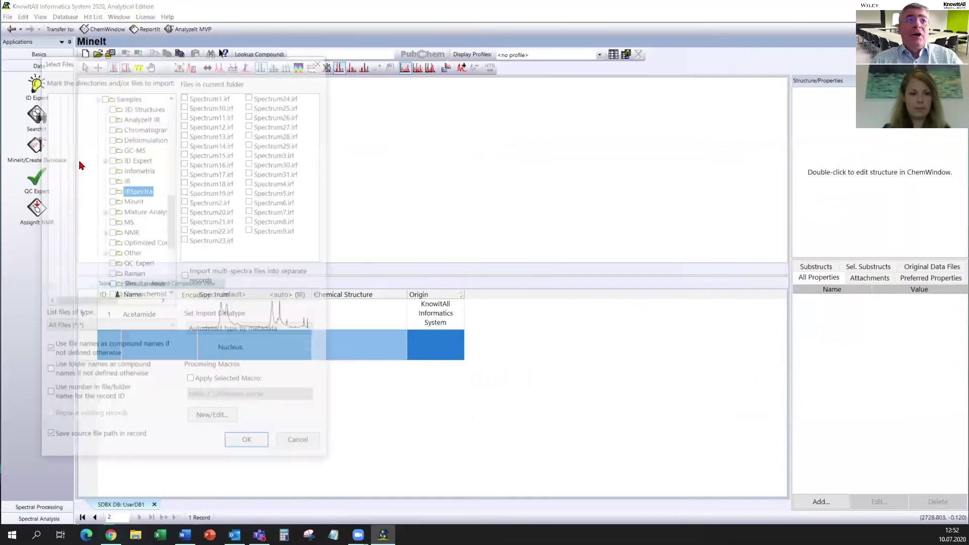
{"action": "left_click", "coordinate": [125, 178]}
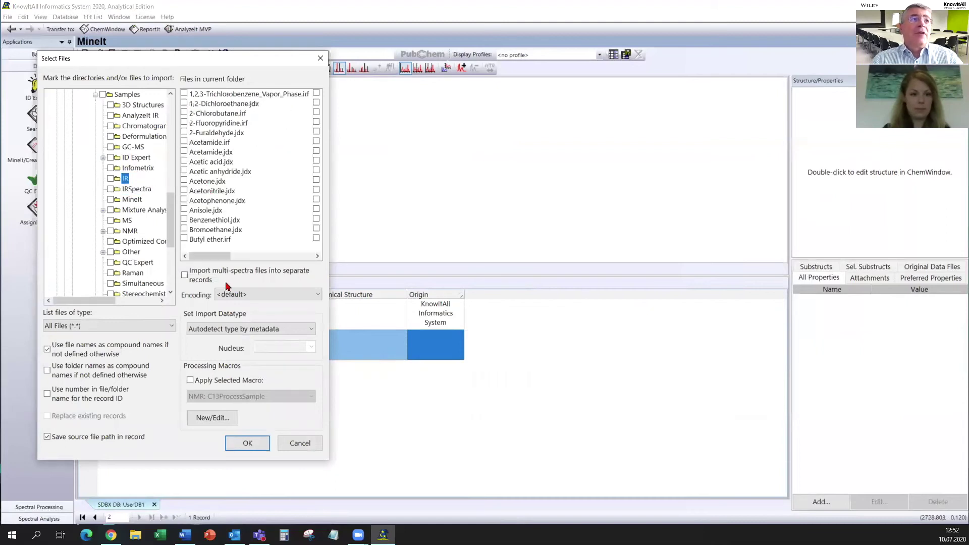
{"action": "left_click", "coordinate": [134, 189]}
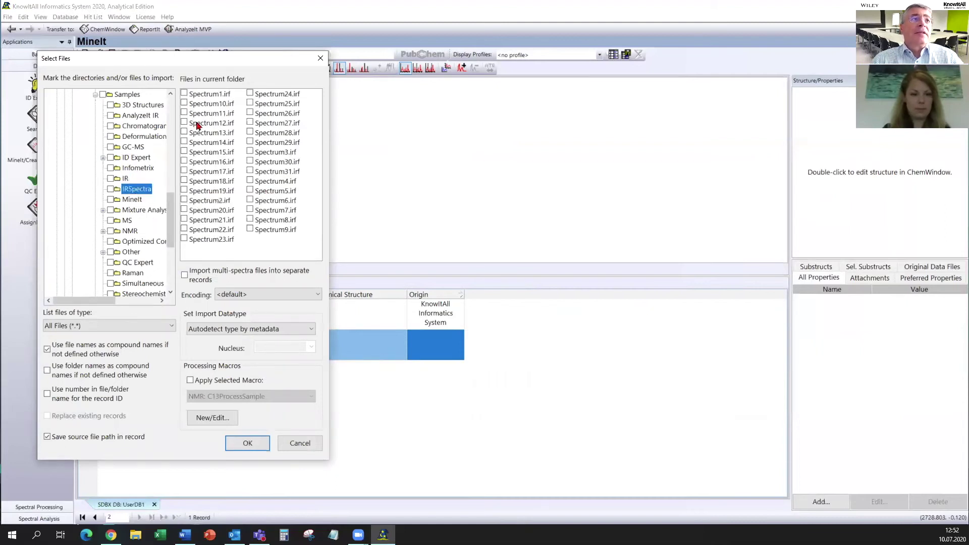
{"action": "left_click", "coordinate": [111, 190]}
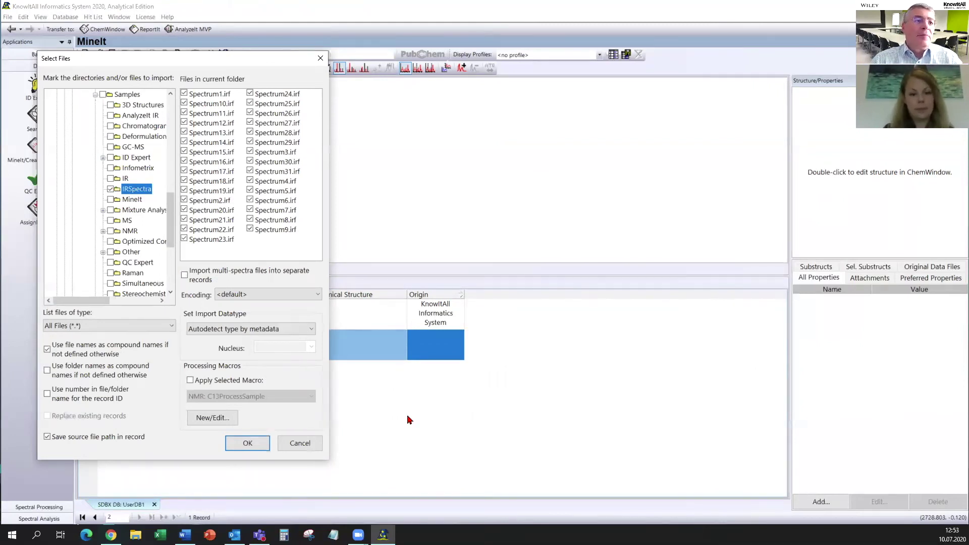
{"action": "left_click", "coordinate": [247, 443]}
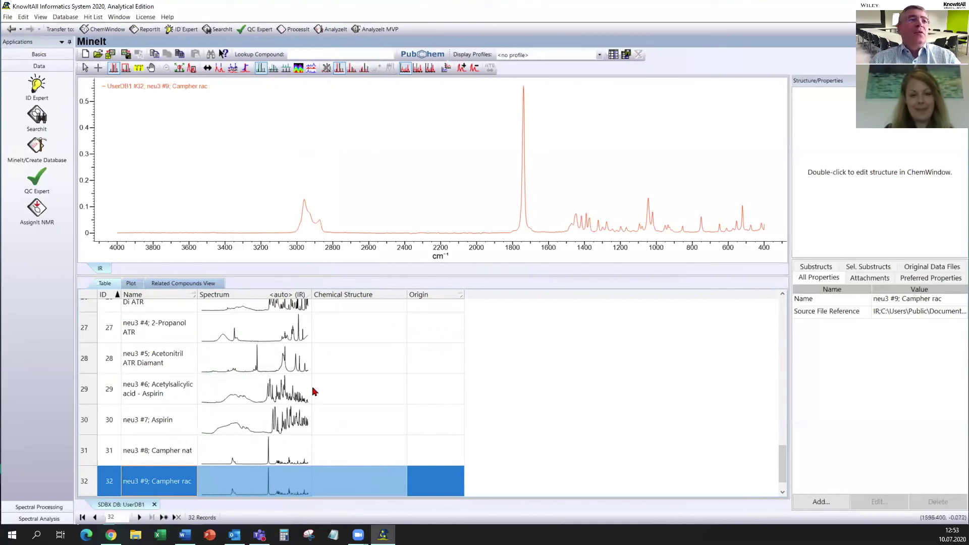
Open the existing UserDB database alongside UserDB1.
{"action": "scroll", "coordinate": [310, 391], "scroll_direction": "down", "scroll_amount": 1}
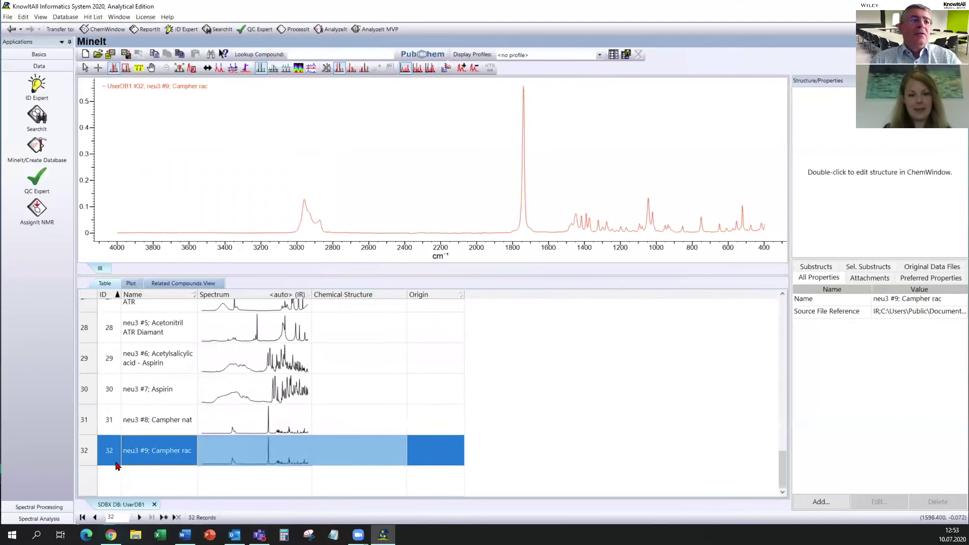
{"action": "scroll", "coordinate": [116, 465], "scroll_direction": "up", "scroll_amount": 20}
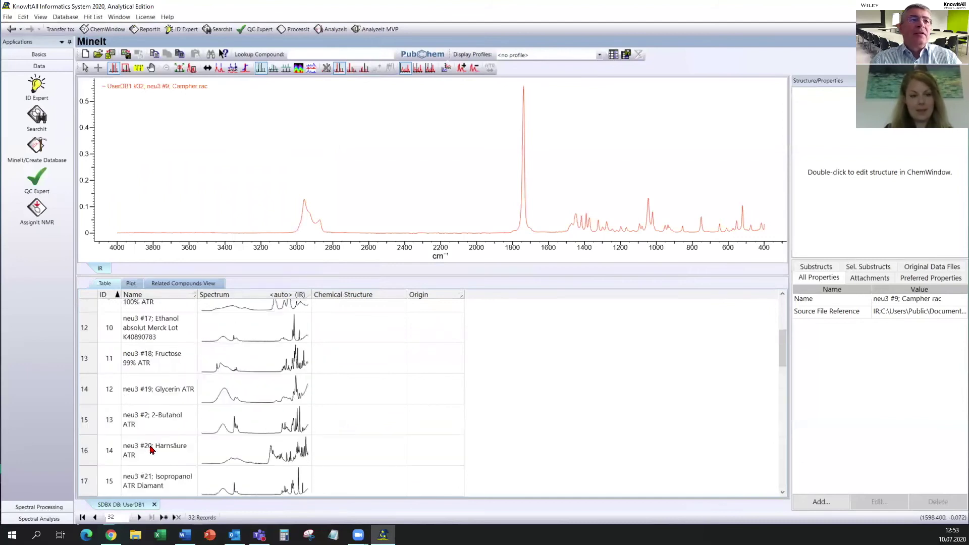
{"action": "scroll", "coordinate": [163, 446], "scroll_direction": "up", "scroll_amount": 1}
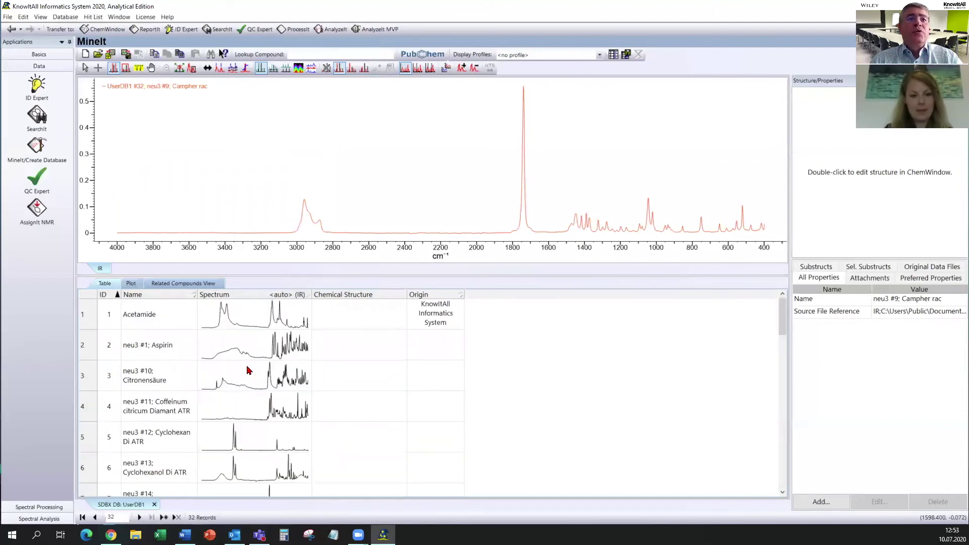
{"action": "left_click", "coordinate": [100, 59]}
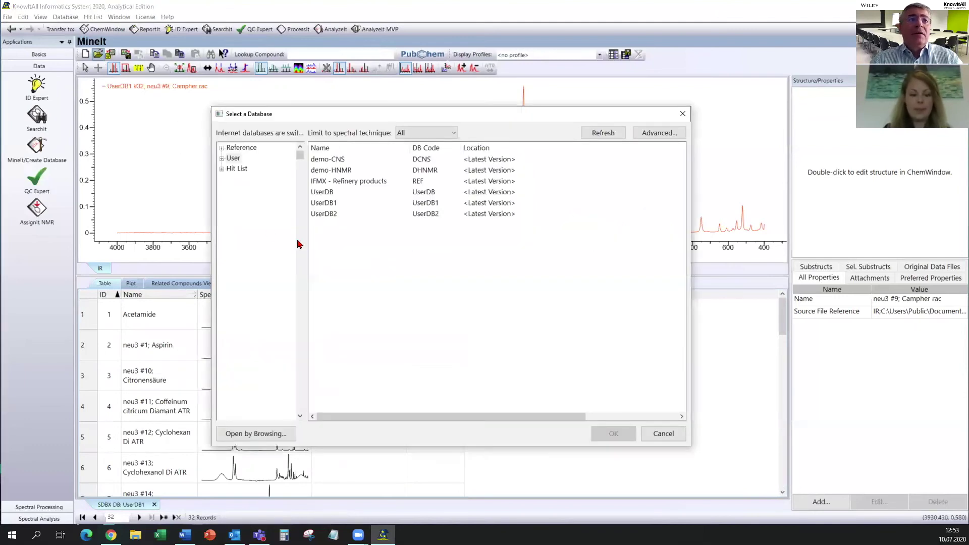
{"action": "left_click", "coordinate": [325, 194]}
{"action": "left_click", "coordinate": [614, 435]}
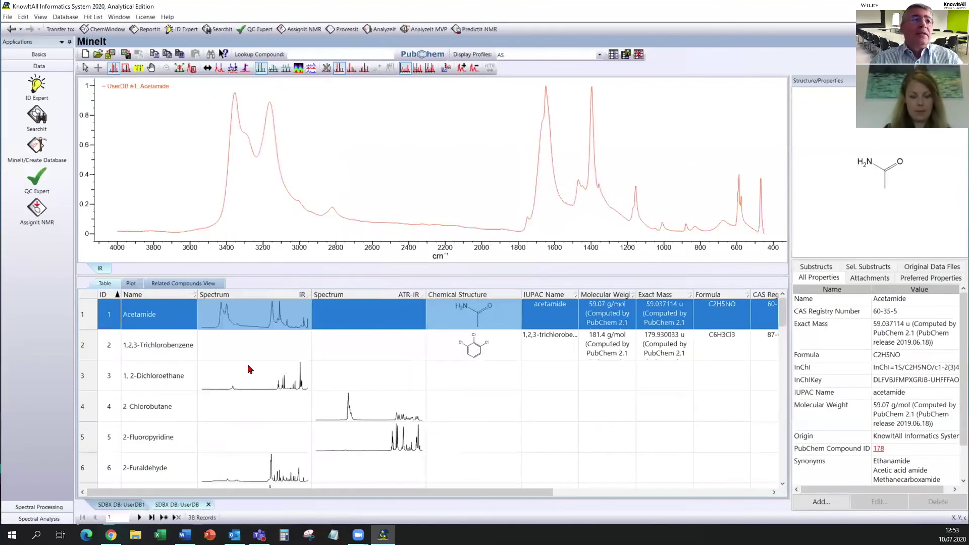
Browse UserDB's records, display Acetic acid's IR spectrum, then scroll down toward Phenol.
{"action": "scroll", "coordinate": [177, 366], "scroll_direction": "down", "scroll_amount": 1}
{"action": "scroll", "coordinate": [177, 365], "scroll_direction": "down", "scroll_amount": 15}
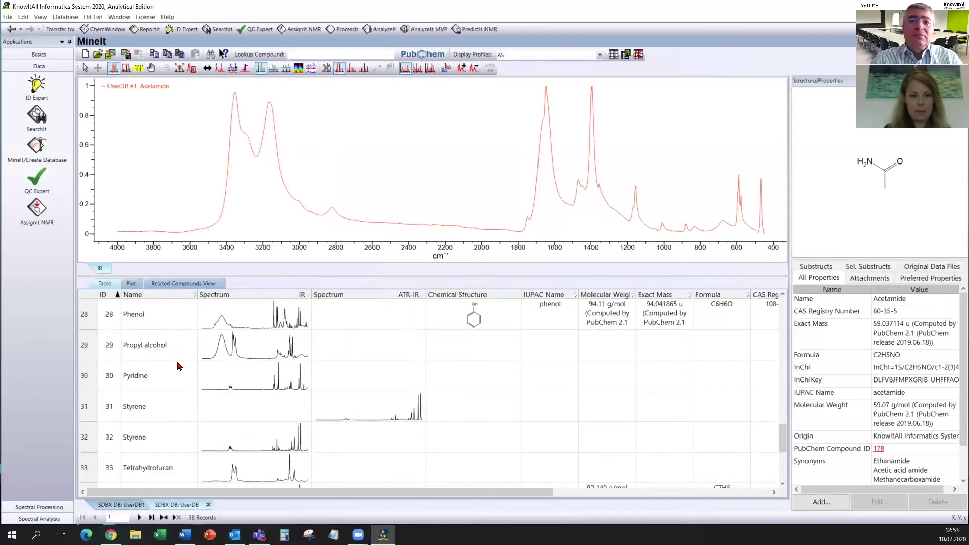
{"action": "scroll", "coordinate": [175, 392], "scroll_direction": "up", "scroll_amount": 2}
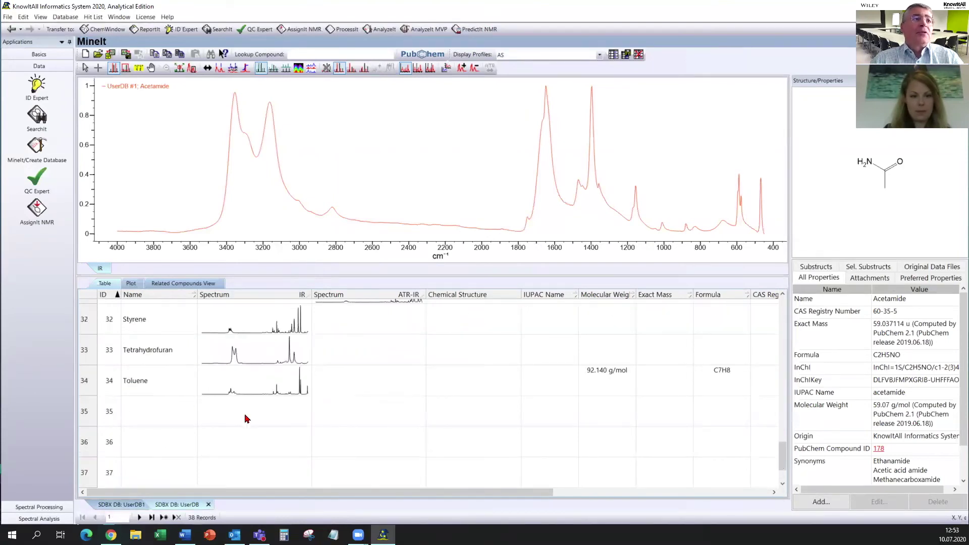
{"action": "scroll", "coordinate": [326, 433], "scroll_direction": "up", "scroll_amount": 1}
{"action": "scroll", "coordinate": [366, 434], "scroll_direction": "up", "scroll_amount": 12}
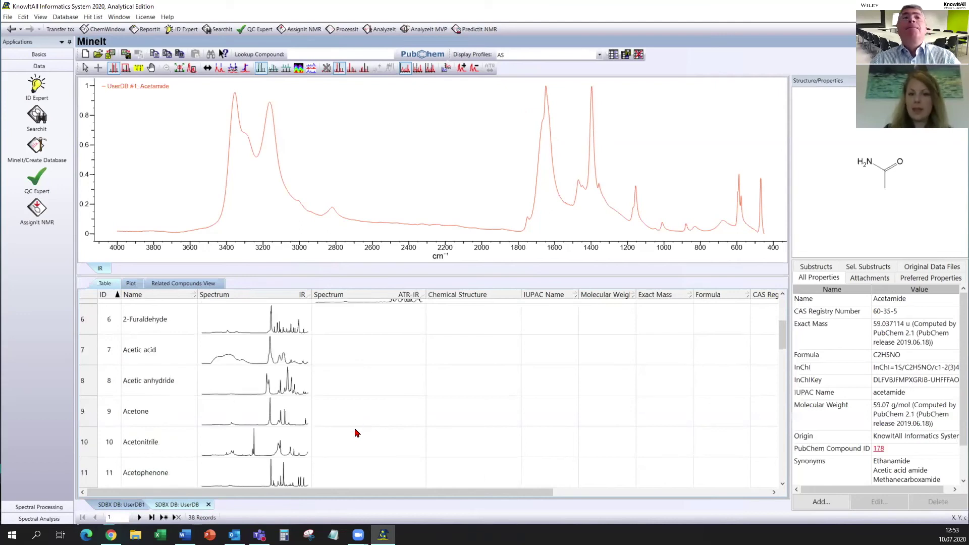
{"action": "scroll", "coordinate": [353, 433], "scroll_direction": "up", "scroll_amount": 3}
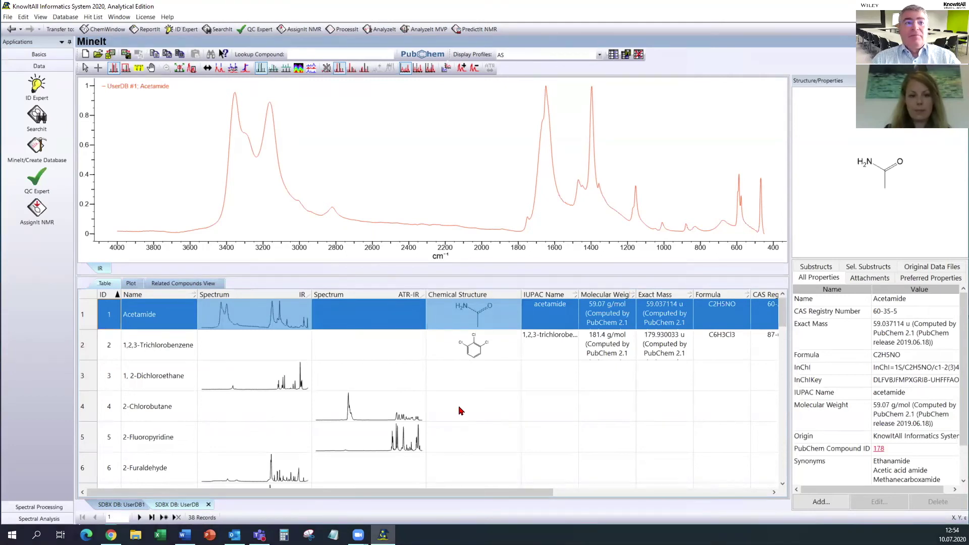
{"action": "scroll", "coordinate": [452, 416], "scroll_direction": "down", "scroll_amount": 2}
{"action": "scroll", "coordinate": [442, 427], "scroll_direction": "down", "scroll_amount": 2}
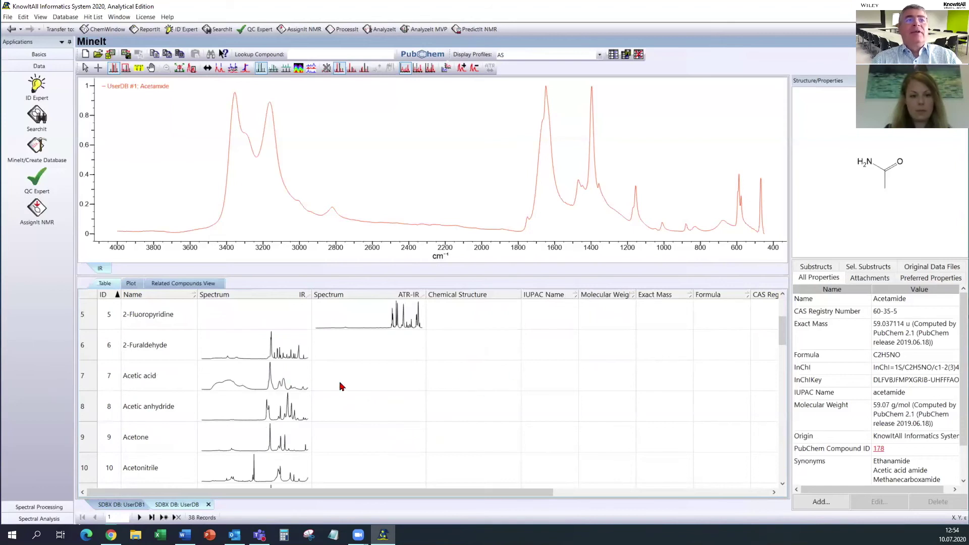
{"action": "left_click", "coordinate": [289, 380]}
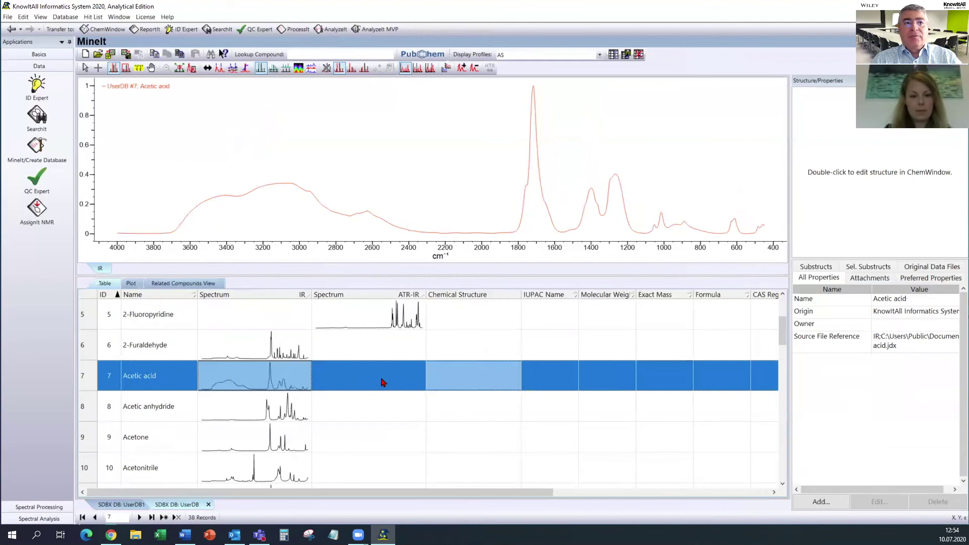
{"action": "scroll", "coordinate": [381, 384], "scroll_direction": "down", "scroll_amount": 3}
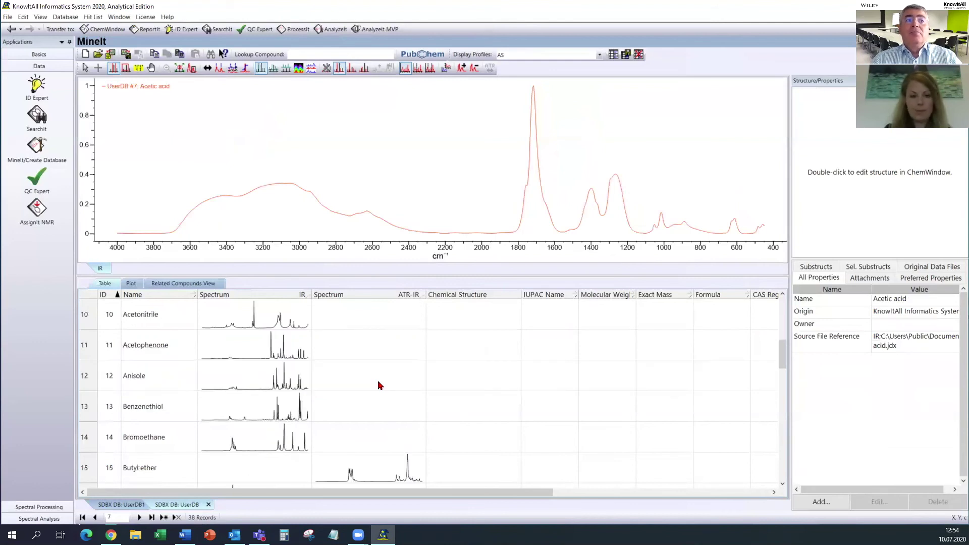
{"action": "scroll", "coordinate": [380, 385], "scroll_direction": "down", "scroll_amount": 2}
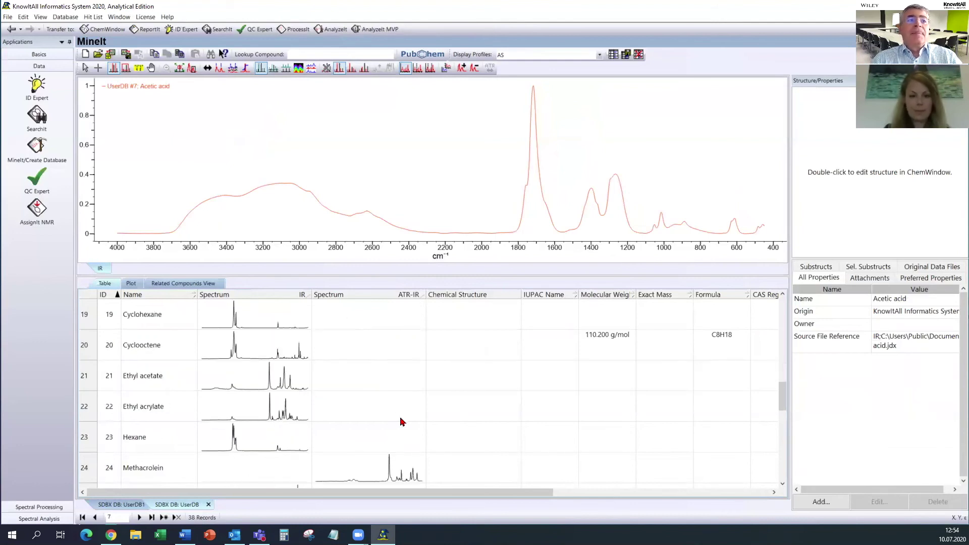
{"action": "scroll", "coordinate": [406, 420], "scroll_direction": "down", "scroll_amount": 2}
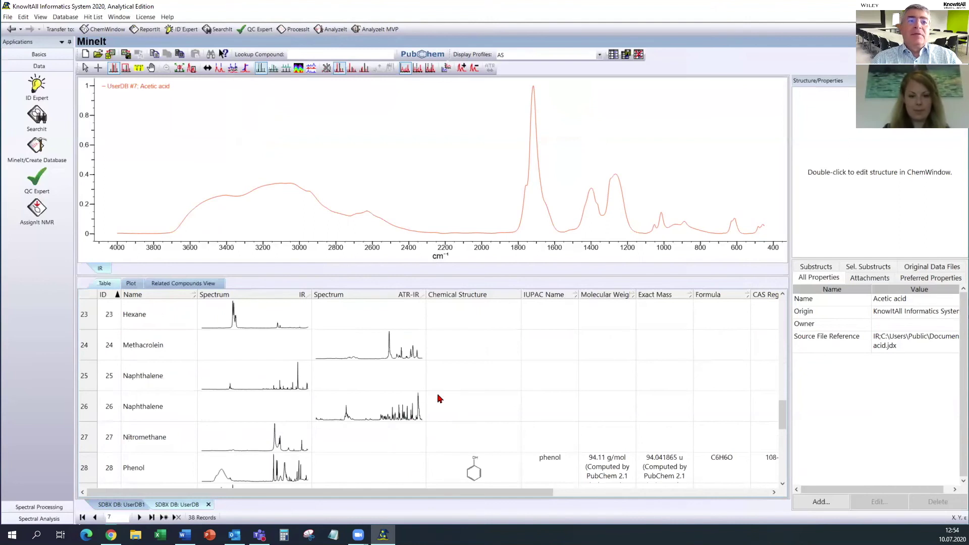
{"action": "scroll", "coordinate": [438, 398], "scroll_direction": "down", "scroll_amount": 1}
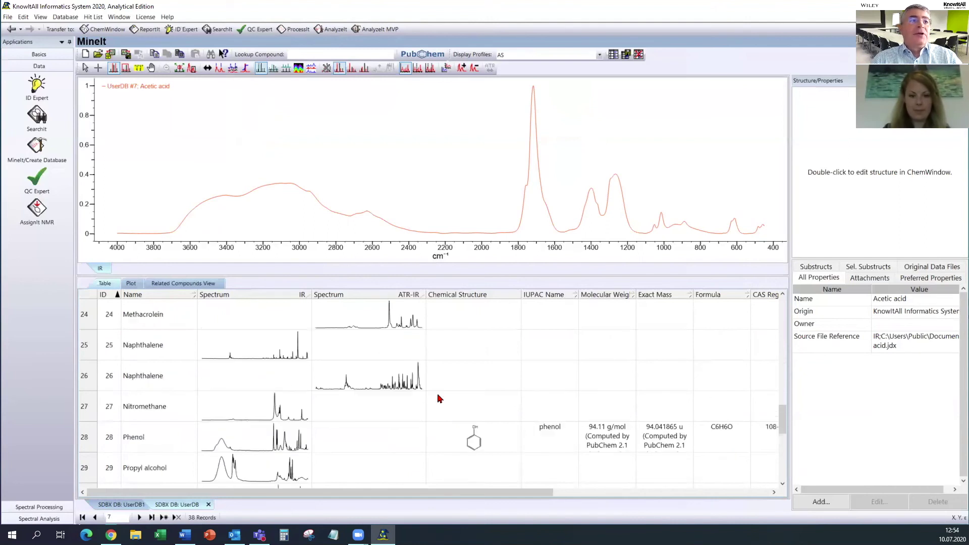
Select the Phenol record and import Phenol.dx from the Samples Raman folder.
{"action": "left_click", "coordinate": [287, 449]}
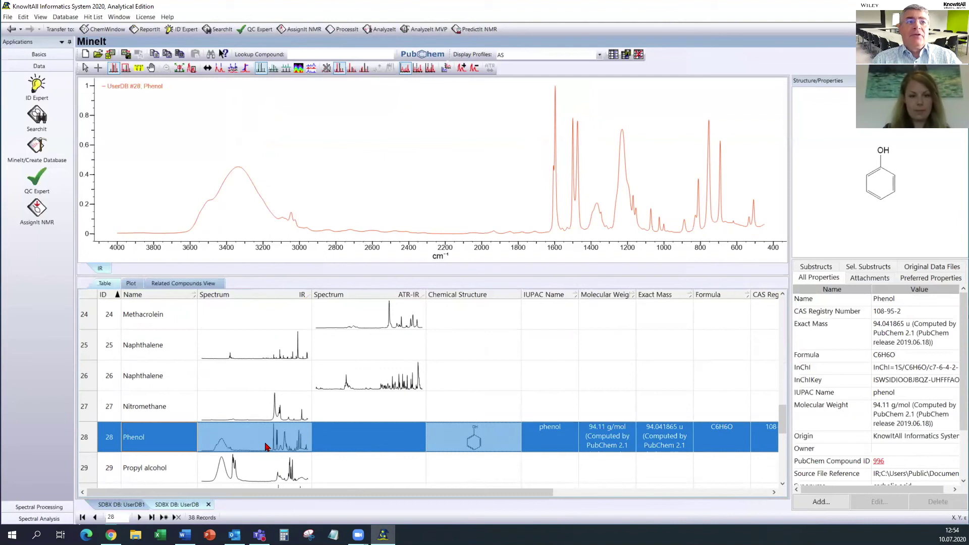
{"action": "left_click", "coordinate": [111, 59]}
{"action": "left_click", "coordinate": [473, 106]}
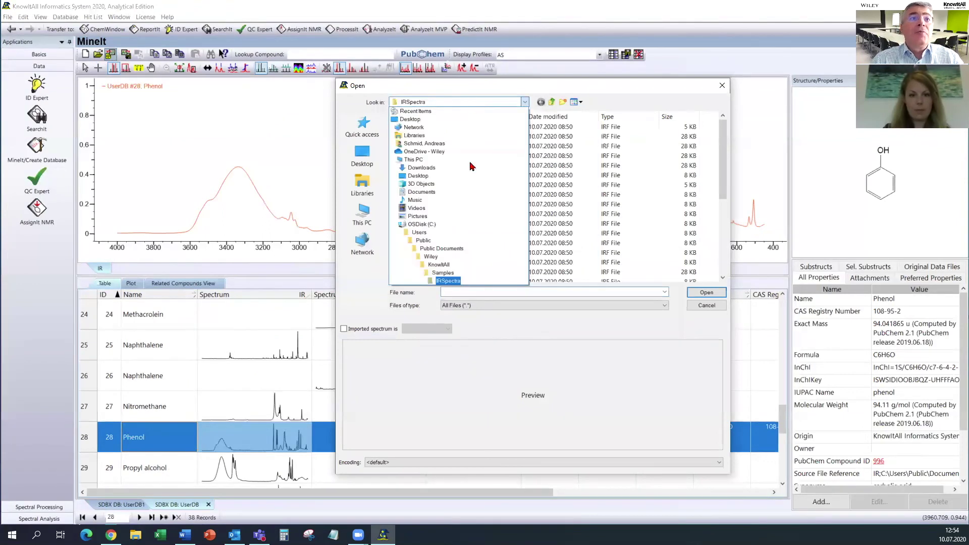
{"action": "left_click", "coordinate": [445, 273]}
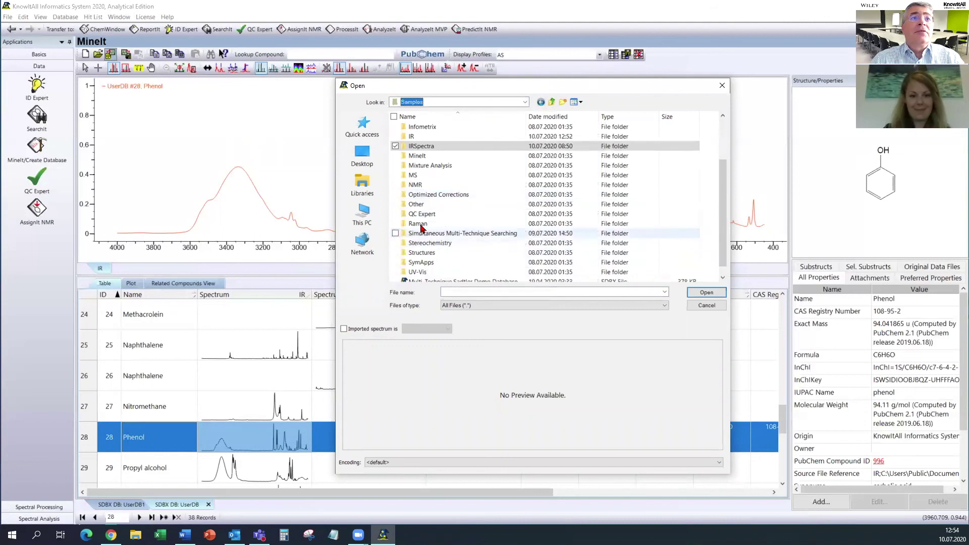
{"action": "double_click", "coordinate": [422, 223]}
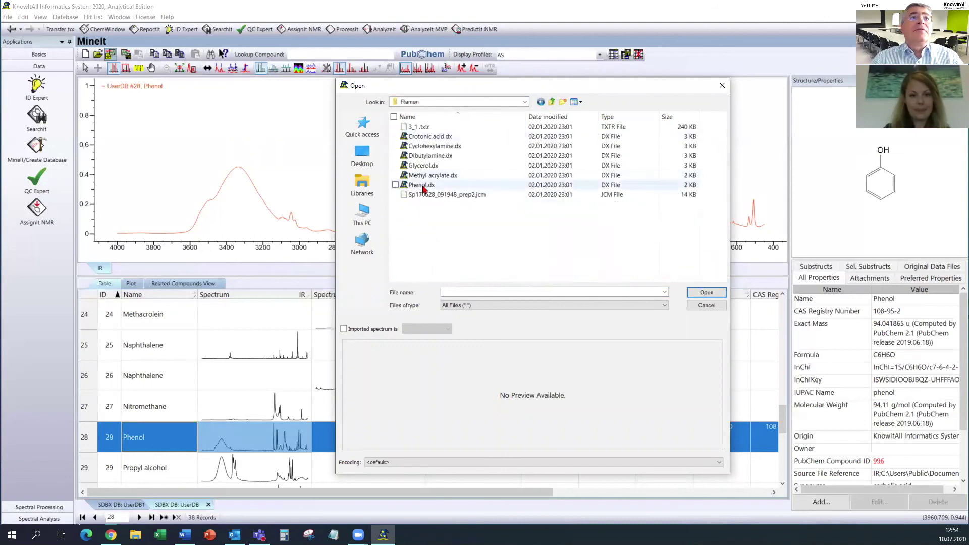
{"action": "left_click", "coordinate": [422, 185]}
{"action": "left_click", "coordinate": [706, 294]}
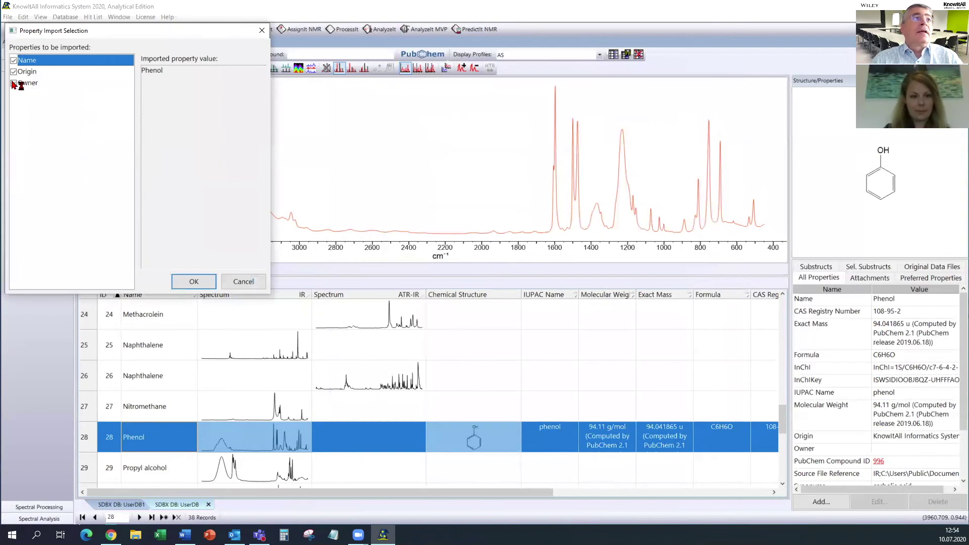
Keep only the Name and Origin properties for the Phenol.dx import and confirm.
{"action": "left_click", "coordinate": [13, 84]}
{"action": "left_click", "coordinate": [13, 71]}
{"action": "left_click", "coordinate": [14, 61]}
{"action": "left_click", "coordinate": [14, 72]}
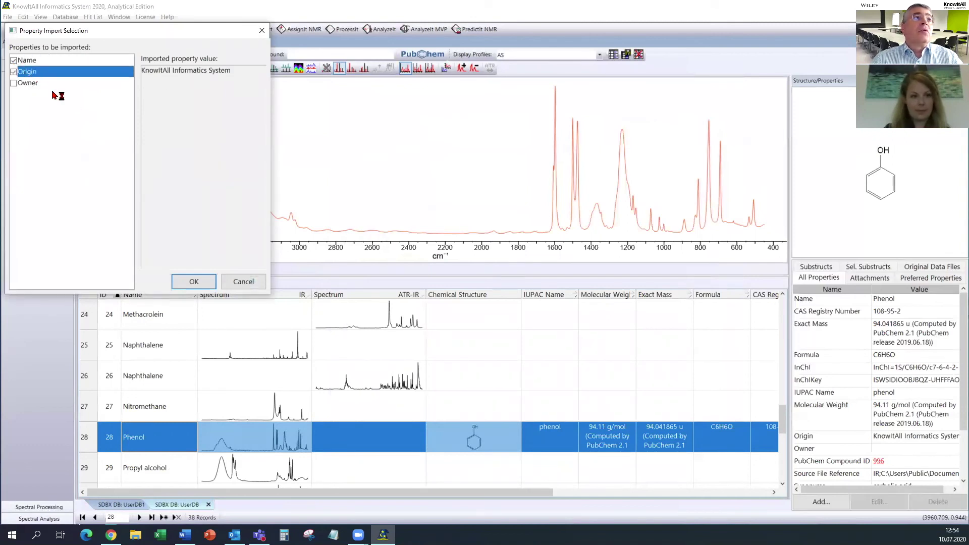
{"action": "left_click", "coordinate": [192, 281]}
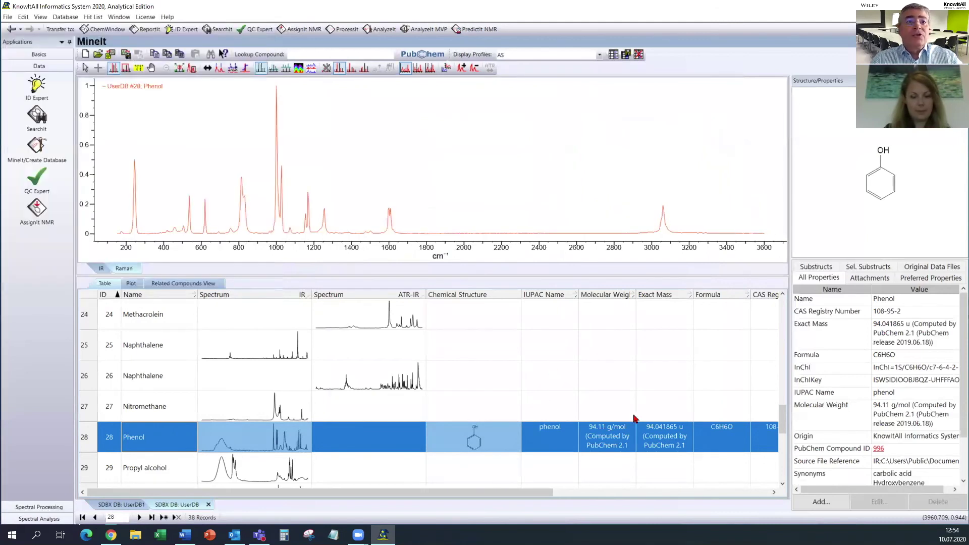
View phenol's IR and Raman tabs, then split the plot into stacked views with Window > Split.
{"action": "scroll", "coordinate": [635, 418], "scroll_direction": "down", "scroll_amount": 1}
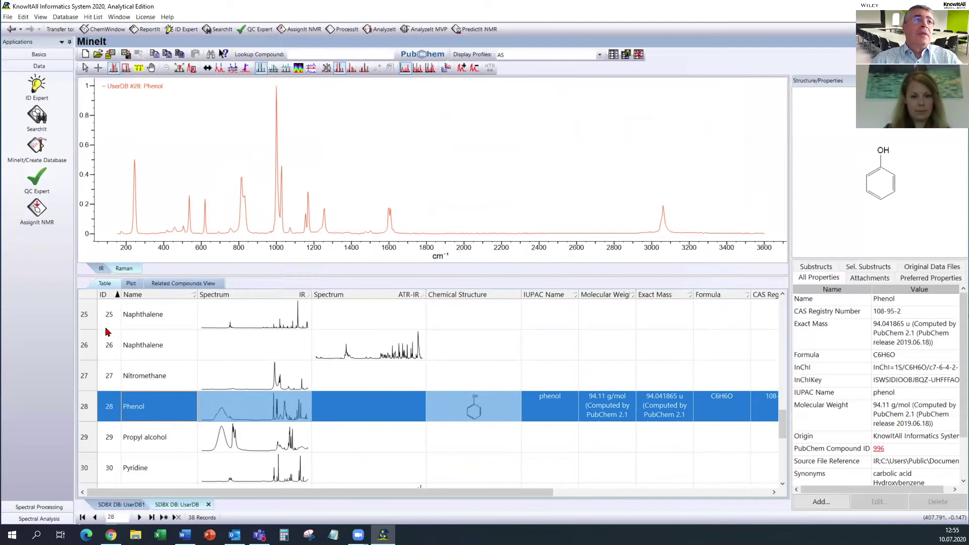
{"action": "left_click", "coordinate": [101, 270]}
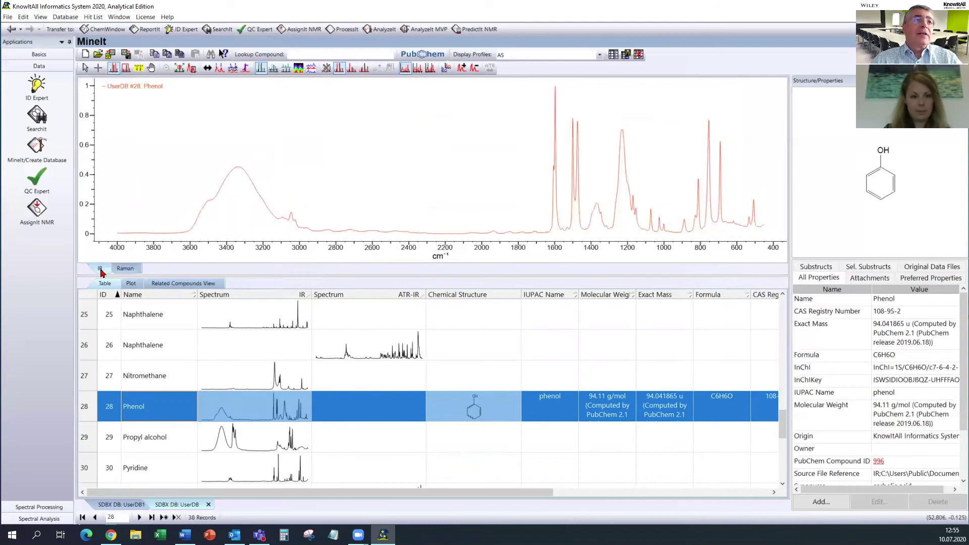
{"action": "left_click", "coordinate": [125, 270]}
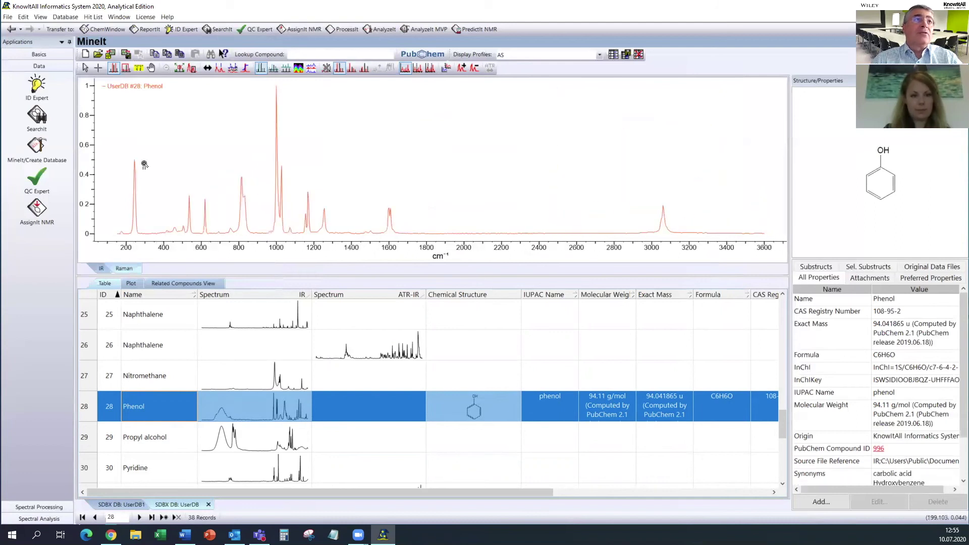
{"action": "left_click", "coordinate": [119, 16]}
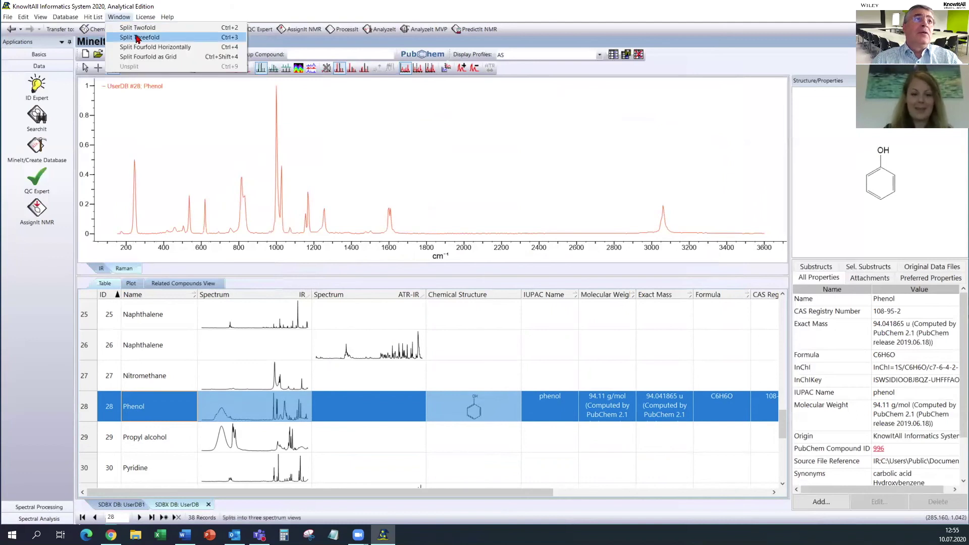
{"action": "left_click", "coordinate": [126, 37]}
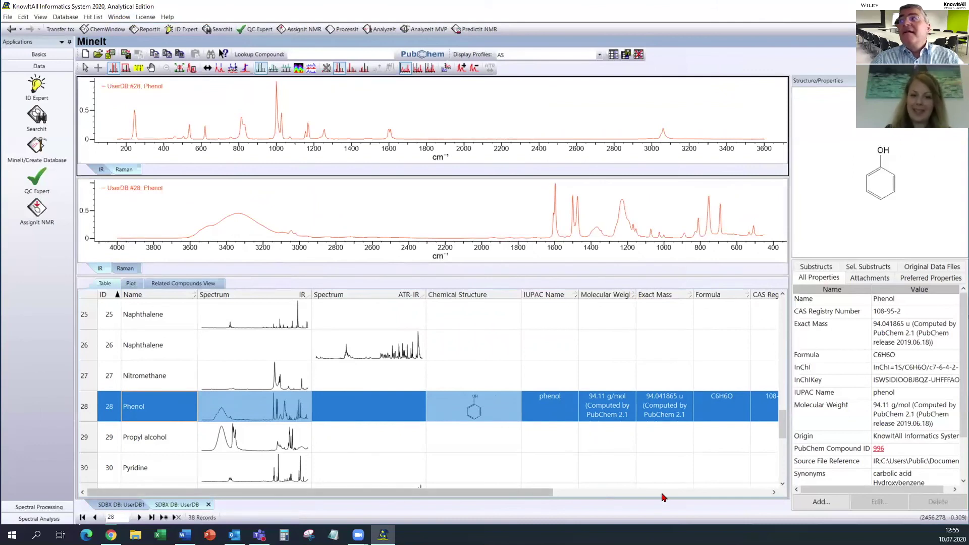
Set the spectrum columns to Raman and <auto> (IR/ATR-IR).
{"action": "left_click", "coordinate": [423, 298]}
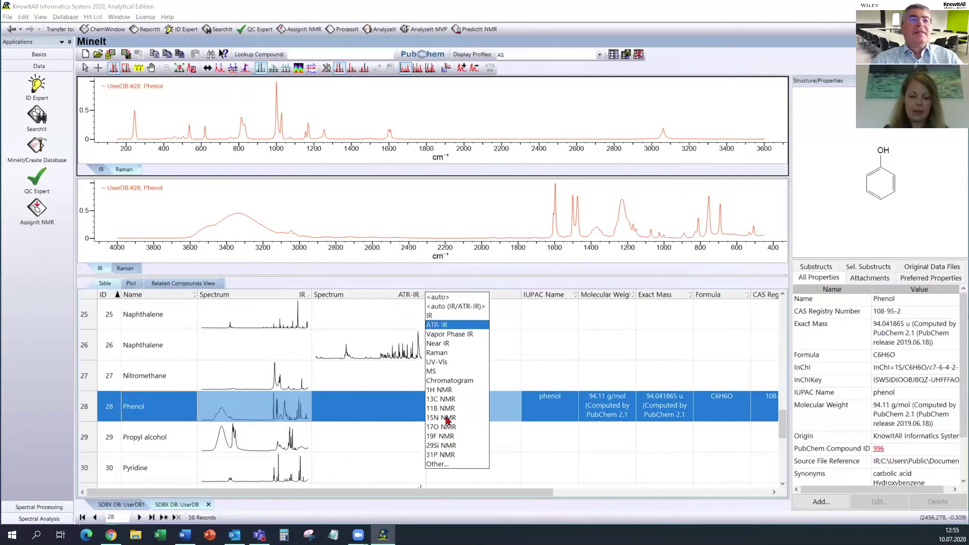
{"action": "left_click", "coordinate": [444, 355]}
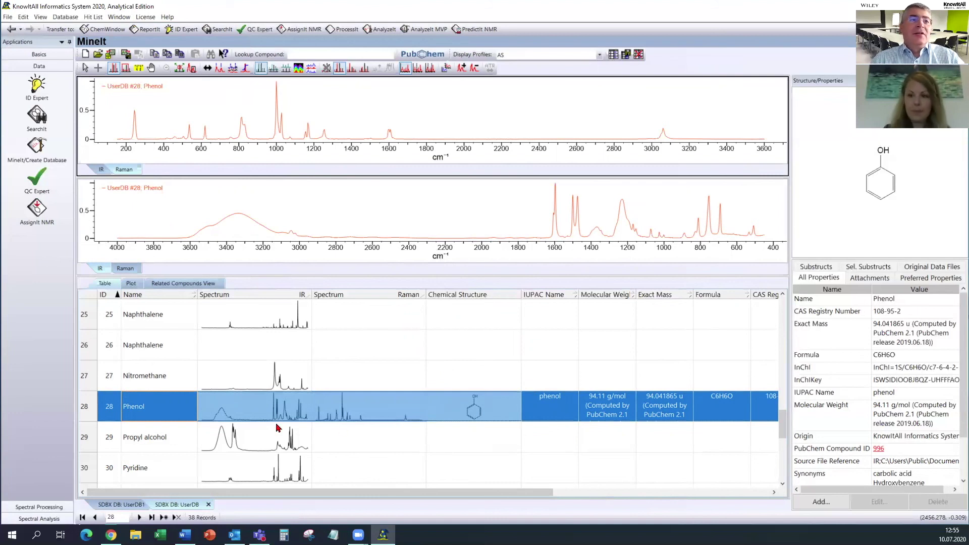
{"action": "left_click", "coordinate": [306, 295]}
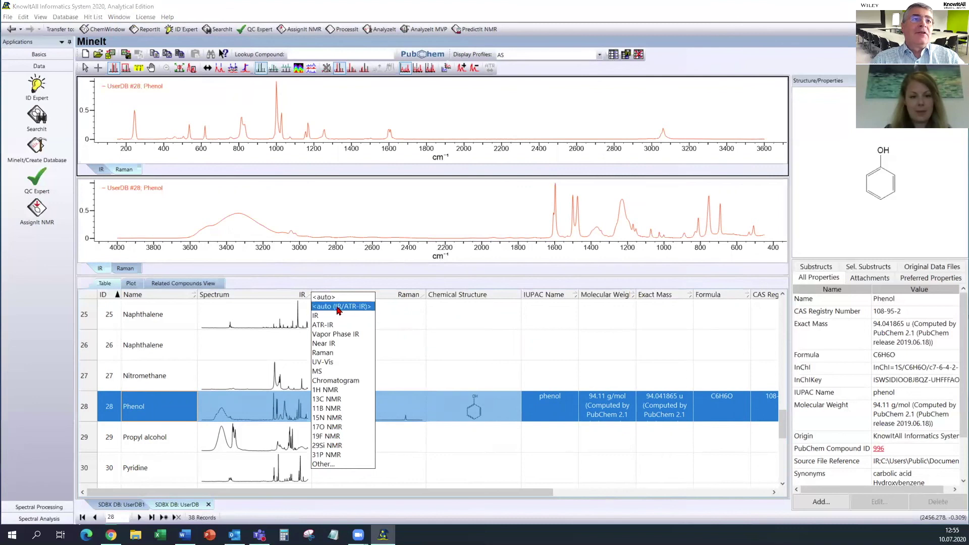
{"action": "left_click", "coordinate": [312, 306]}
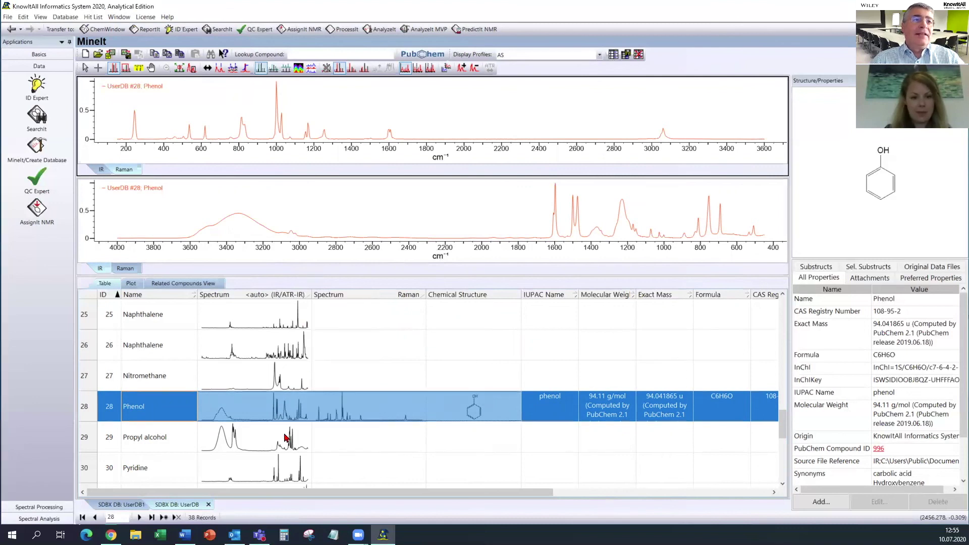
Select the Pyridine record and view its attachments list.
{"action": "scroll", "coordinate": [396, 394], "scroll_direction": "down", "scroll_amount": 1}
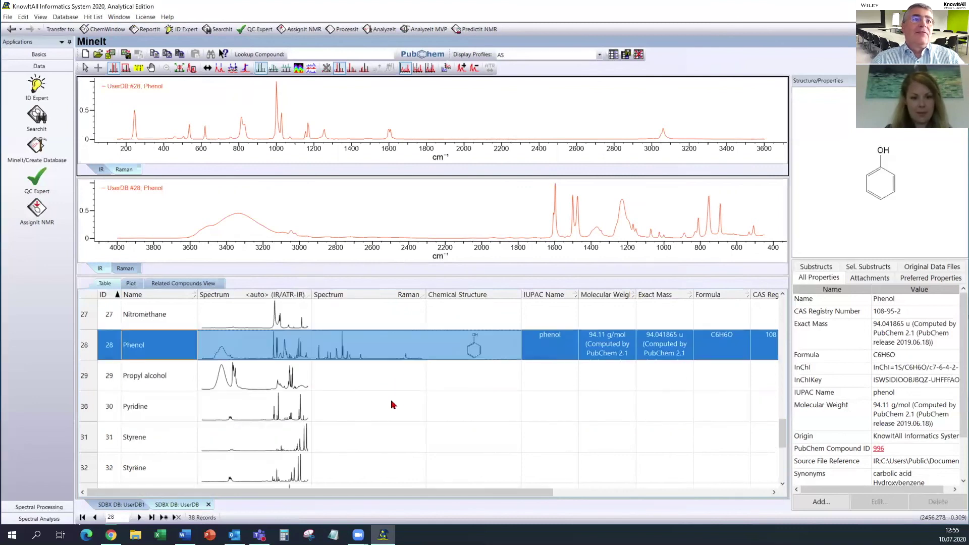
{"action": "left_click", "coordinate": [393, 402]}
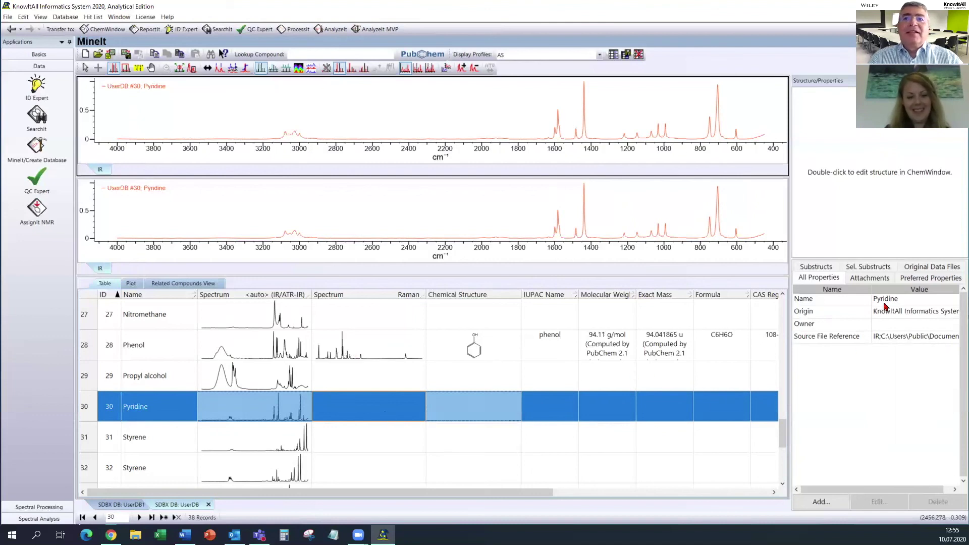
{"action": "left_click", "coordinate": [882, 281]}
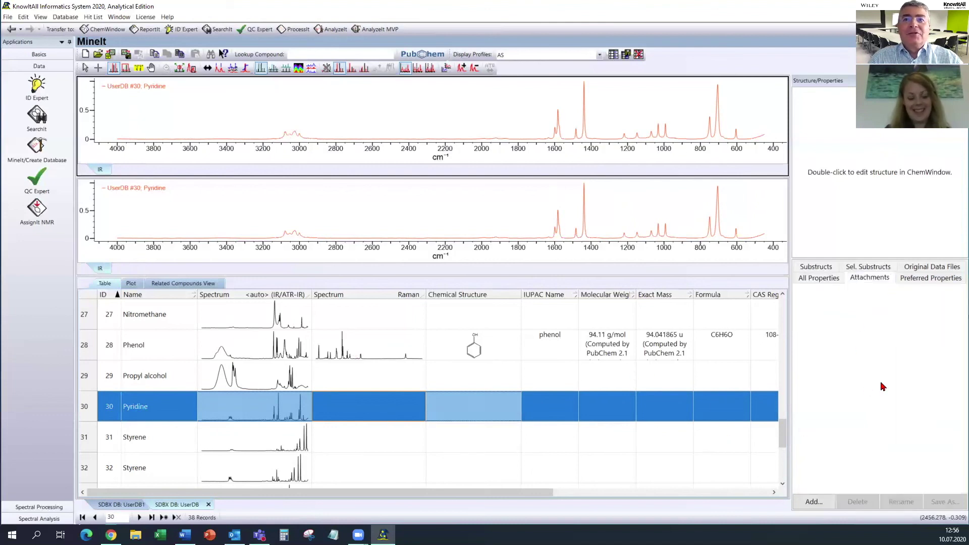